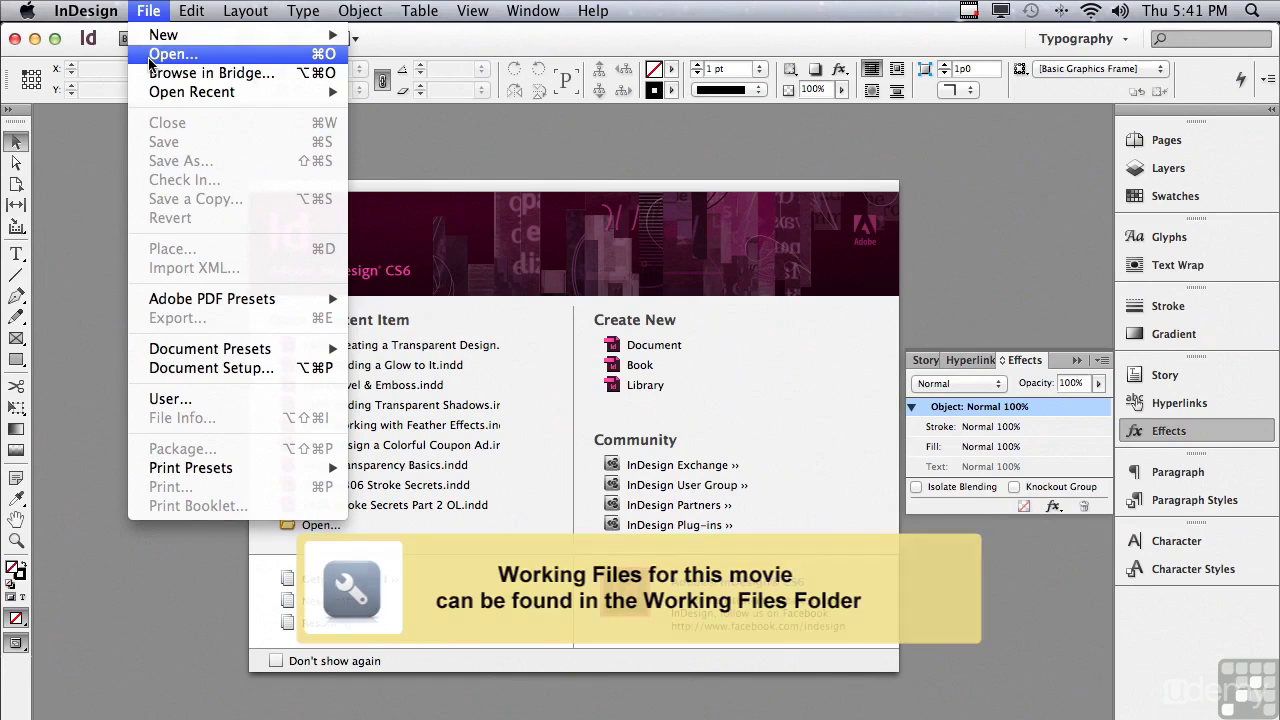
Open the document "1406 Creating a Transparent Design.indd" from the InDesign CS6 Sample Layouts folder.
{"action": "left_click", "coordinate": [170, 54]}
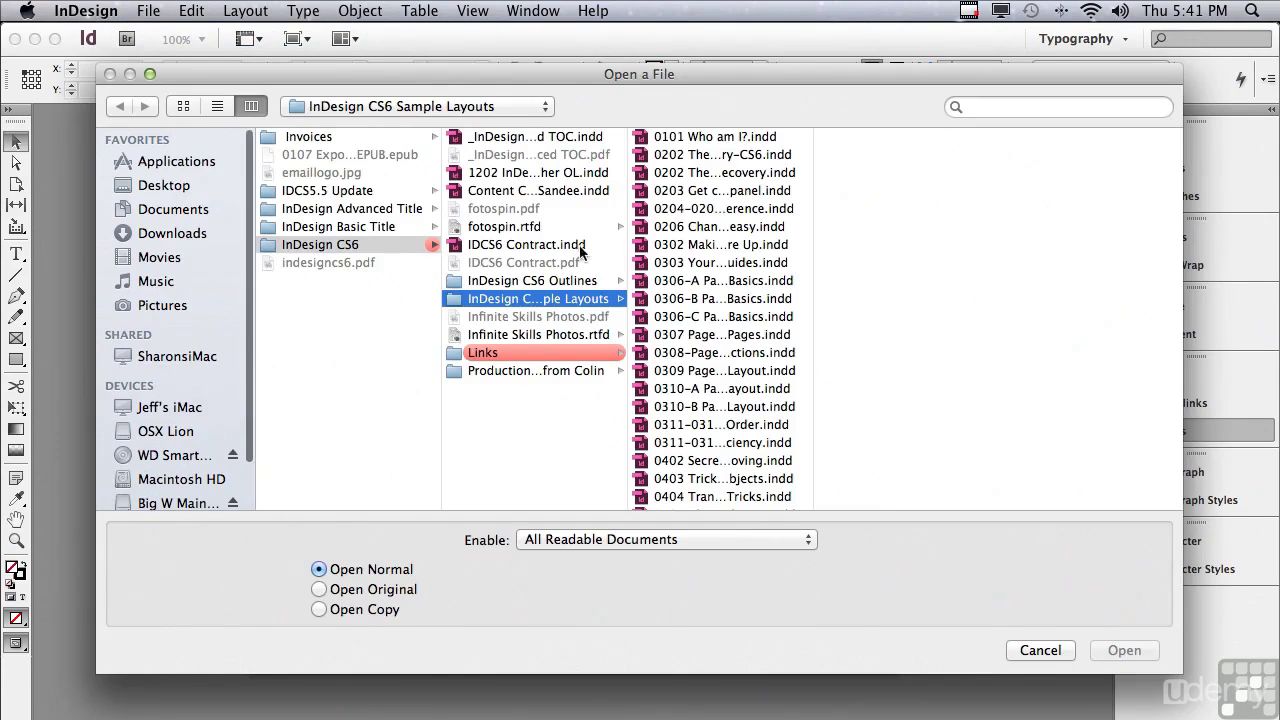
{"action": "left_click_drag", "start_coordinate": [812, 197], "coordinate": [814, 440]}
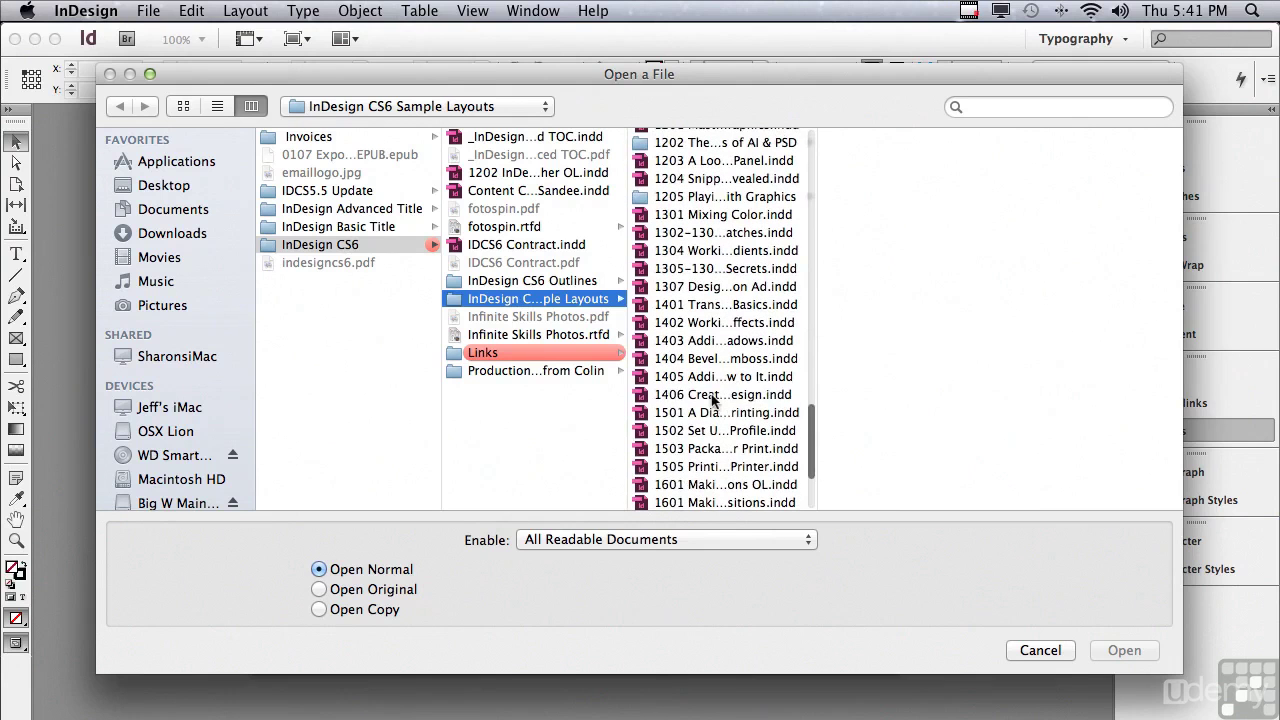
{"action": "left_click", "coordinate": [713, 395]}
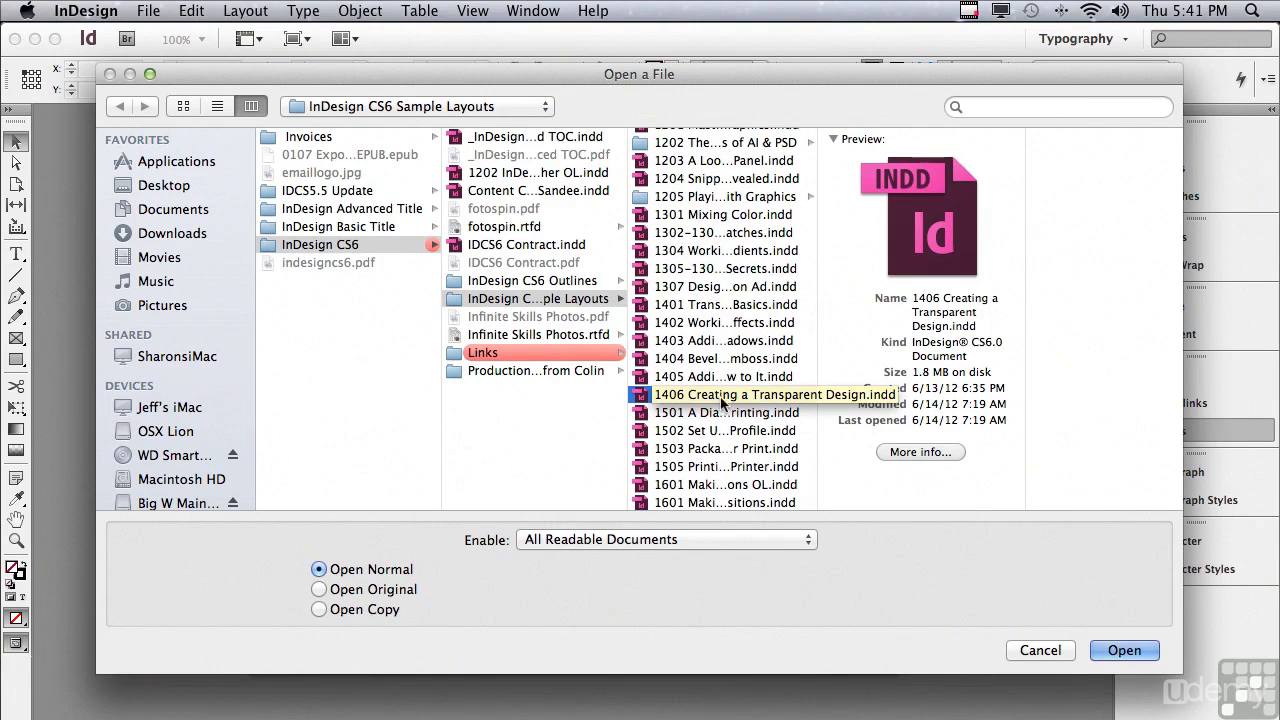
{"action": "left_click", "coordinate": [1108, 652]}
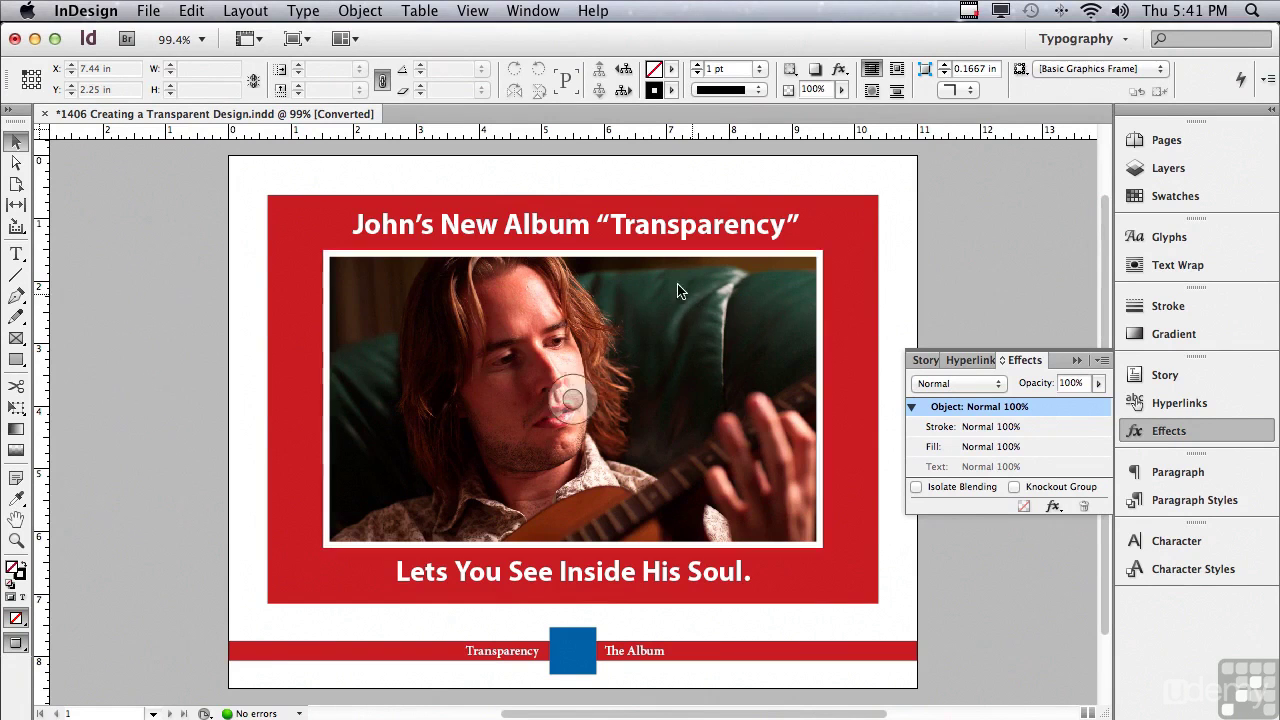
Apply an Inner Shadow effect to the large red background frame with a distance of 0.3125 in.
{"action": "left_click", "coordinate": [282, 295]}
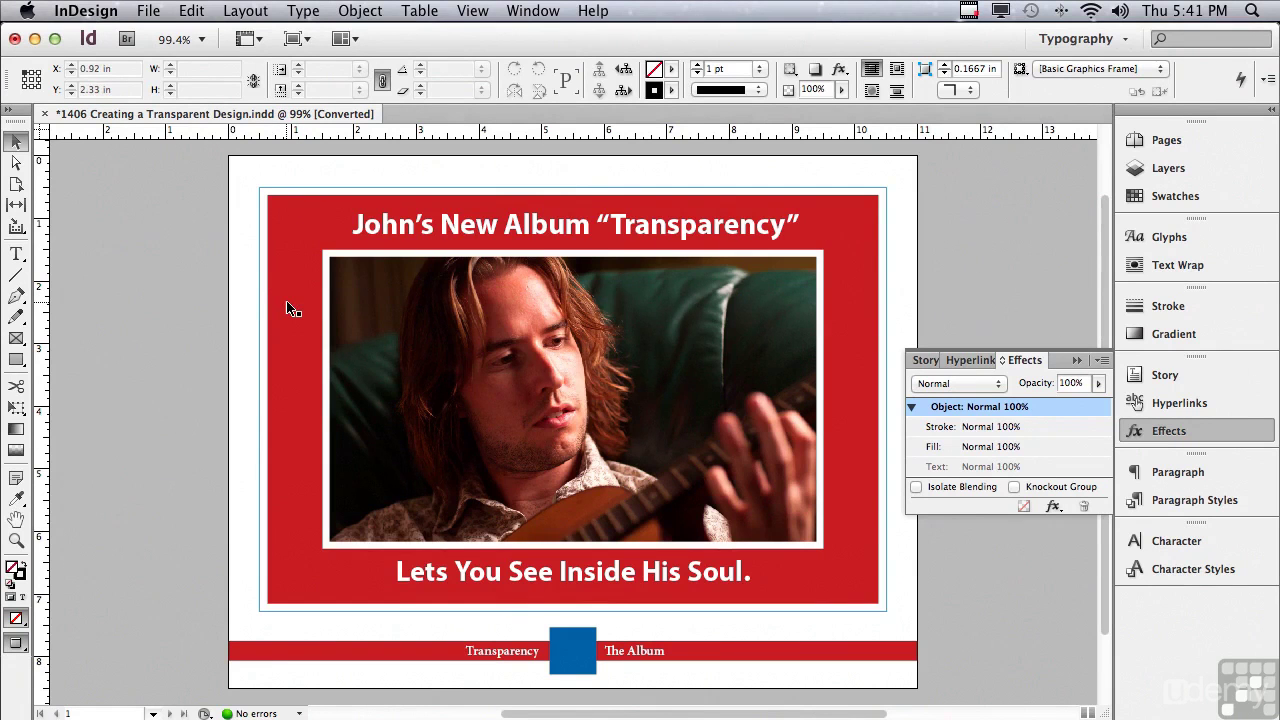
{"action": "left_click", "coordinate": [288, 308]}
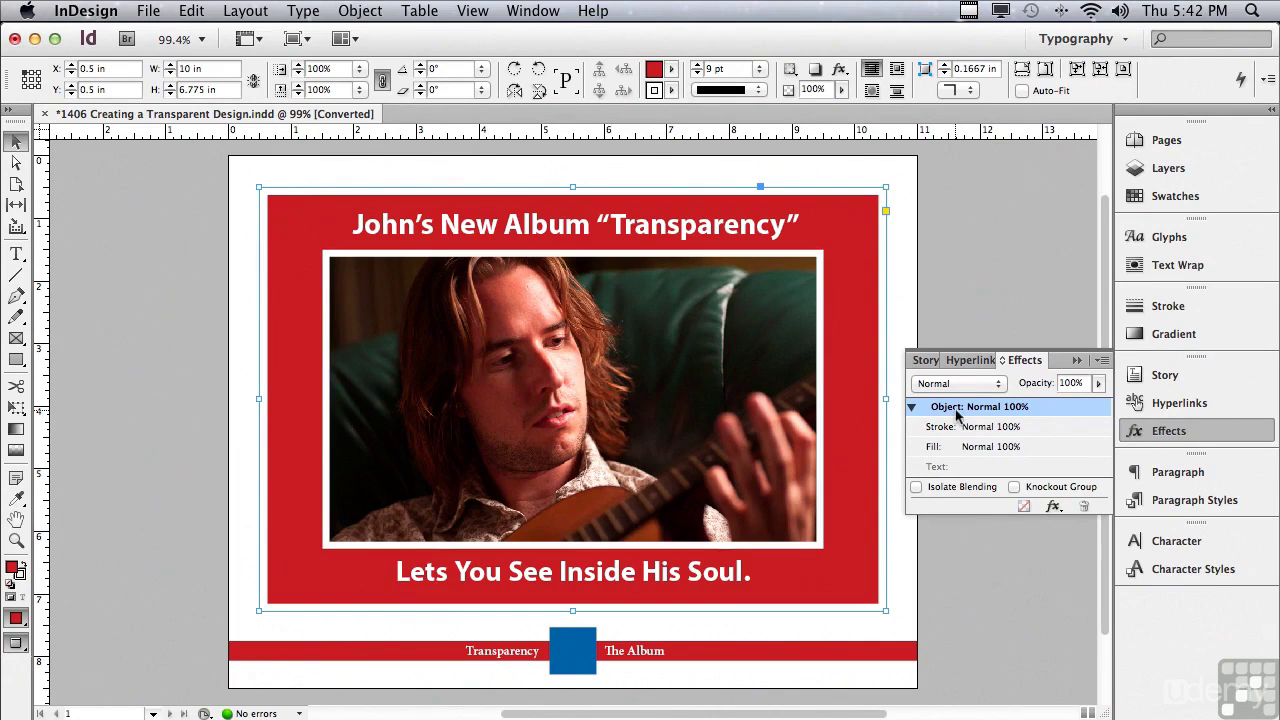
{"action": "left_click", "coordinate": [1053, 506]}
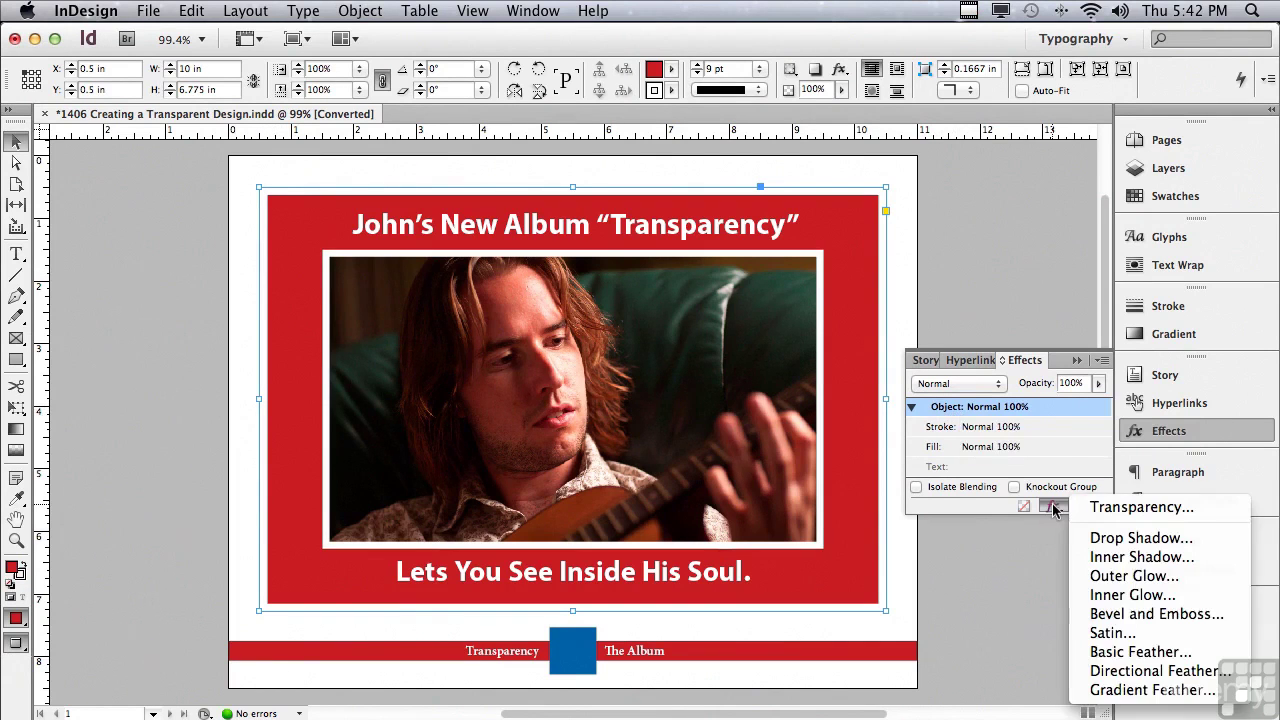
{"action": "left_click", "coordinate": [1112, 560]}
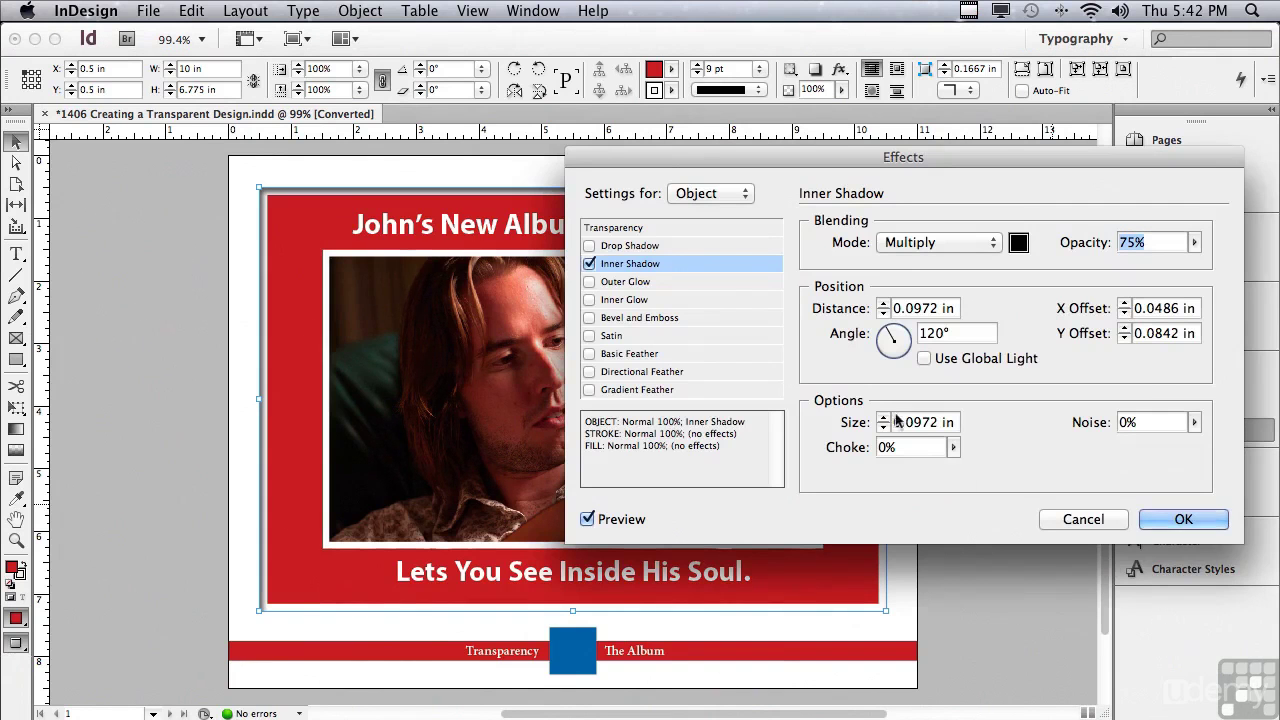
{"action": "left_click", "coordinate": [882, 304]}
{"action": "left_click", "coordinate": [882, 304]}
{"action": "left_click", "coordinate": [882, 304]}
{"action": "left_click", "coordinate": [882, 304]}
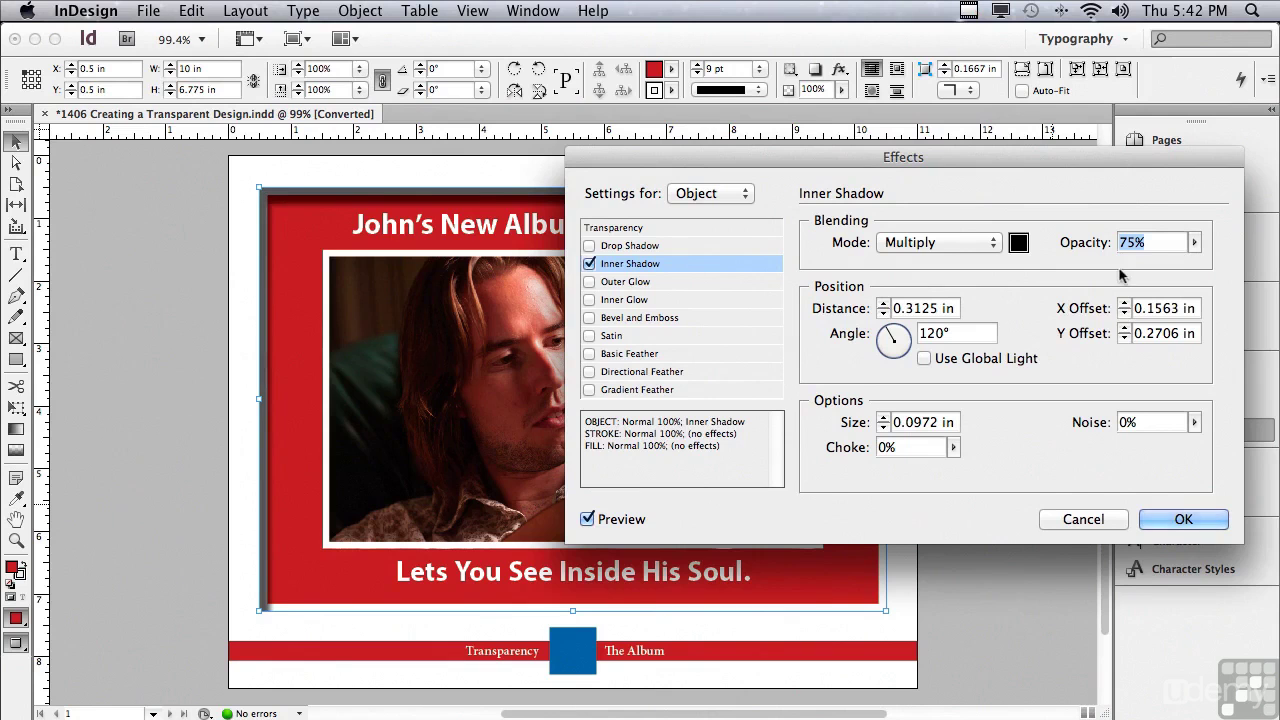
Set the inner shadow's angle to 135° and its opacity to 60%.
{"action": "left_click_drag", "start_coordinate": [889, 337], "coordinate": [944, 333]}
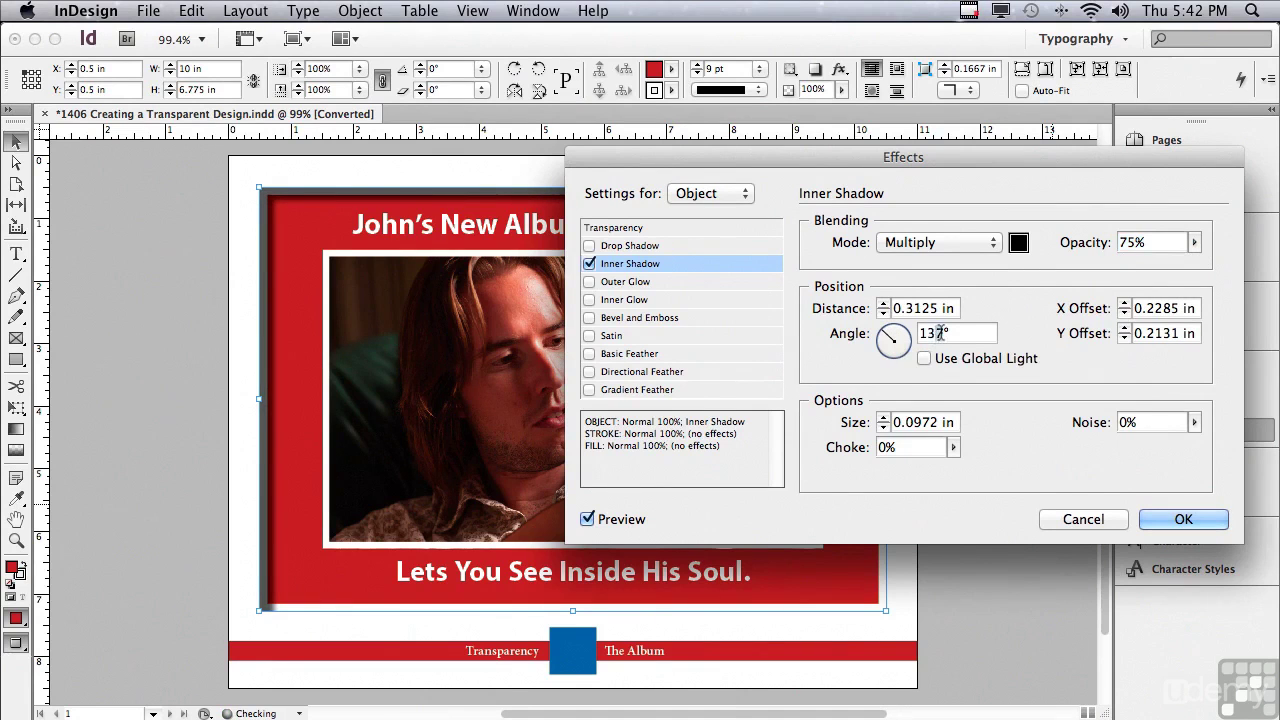
{"action": "type", "text": "5"}
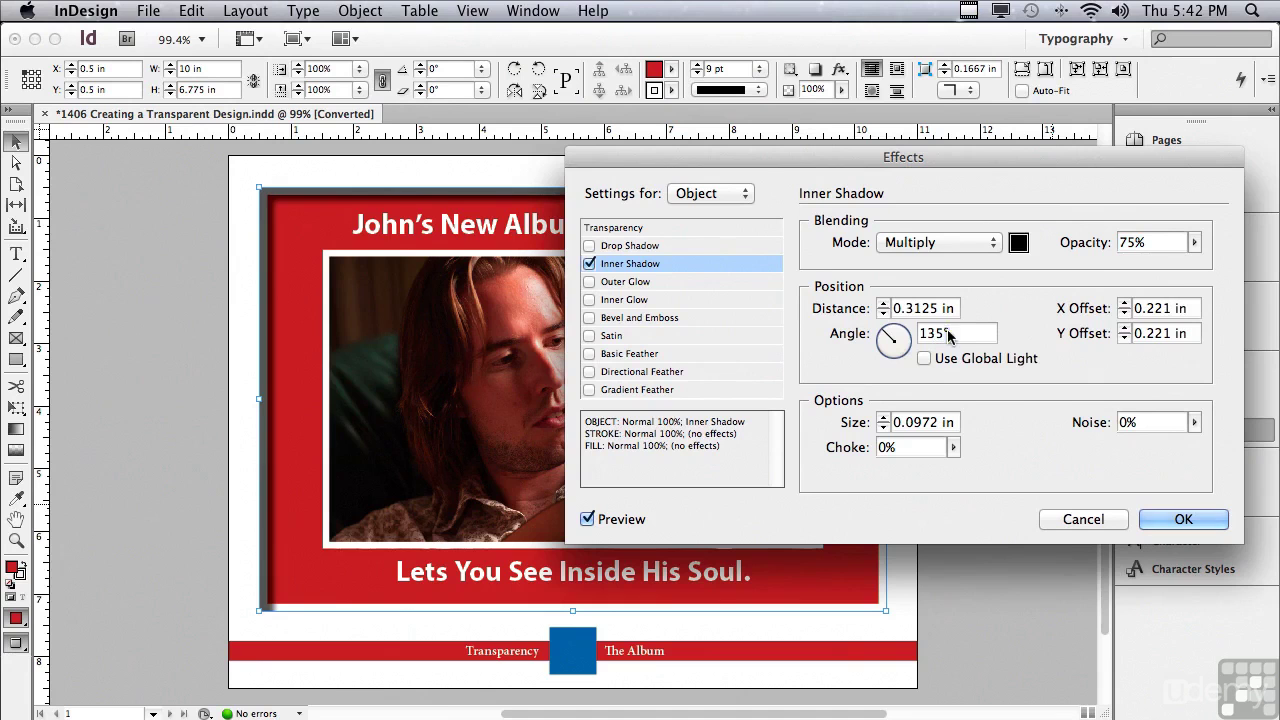
{"action": "left_click", "coordinate": [1195, 243]}
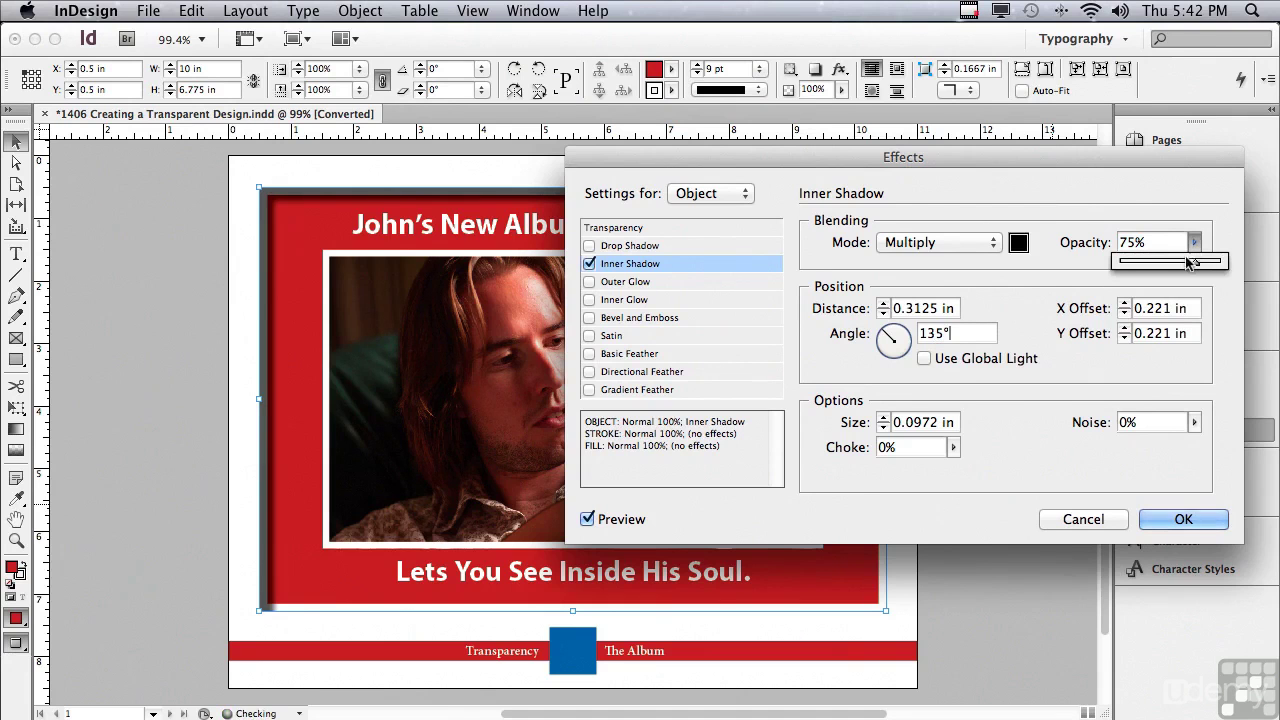
{"action": "left_click", "coordinate": [1181, 264]}
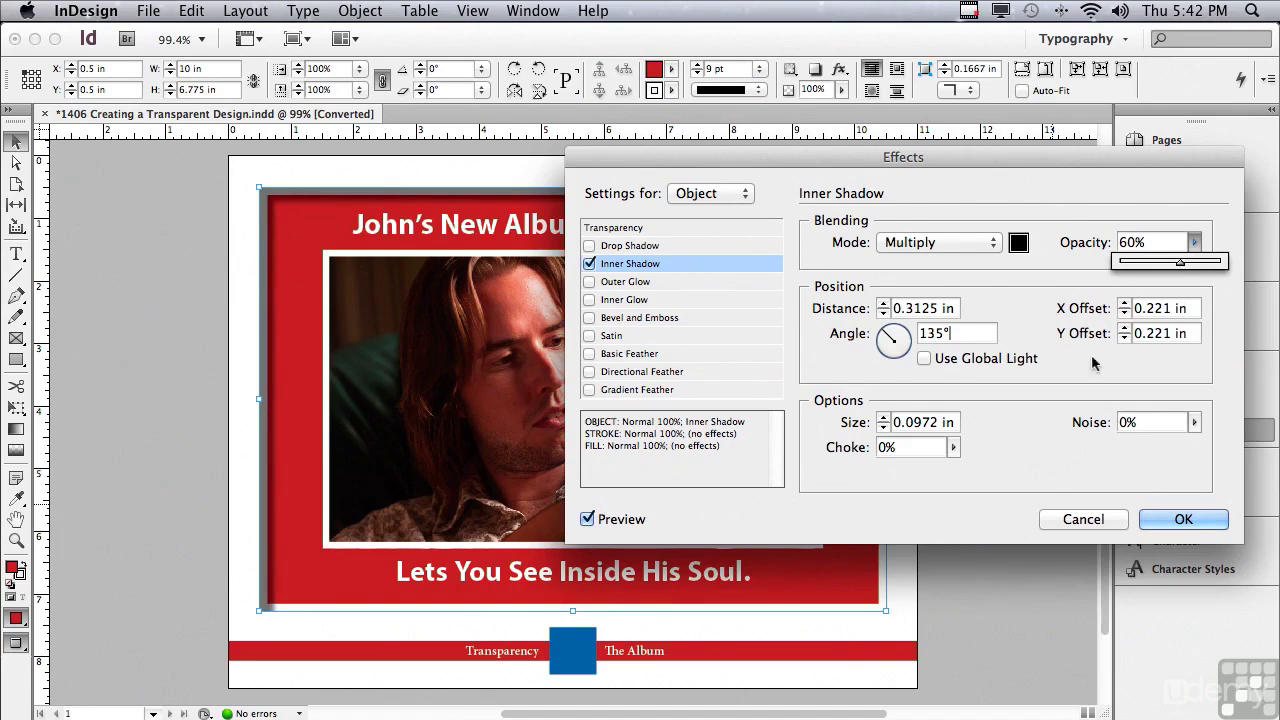
Give the inner shadow 25% choke, a 0.3125 in size and 4% noise, apply it and deselect the frame.
{"action": "left_click", "coordinate": [953, 451]}
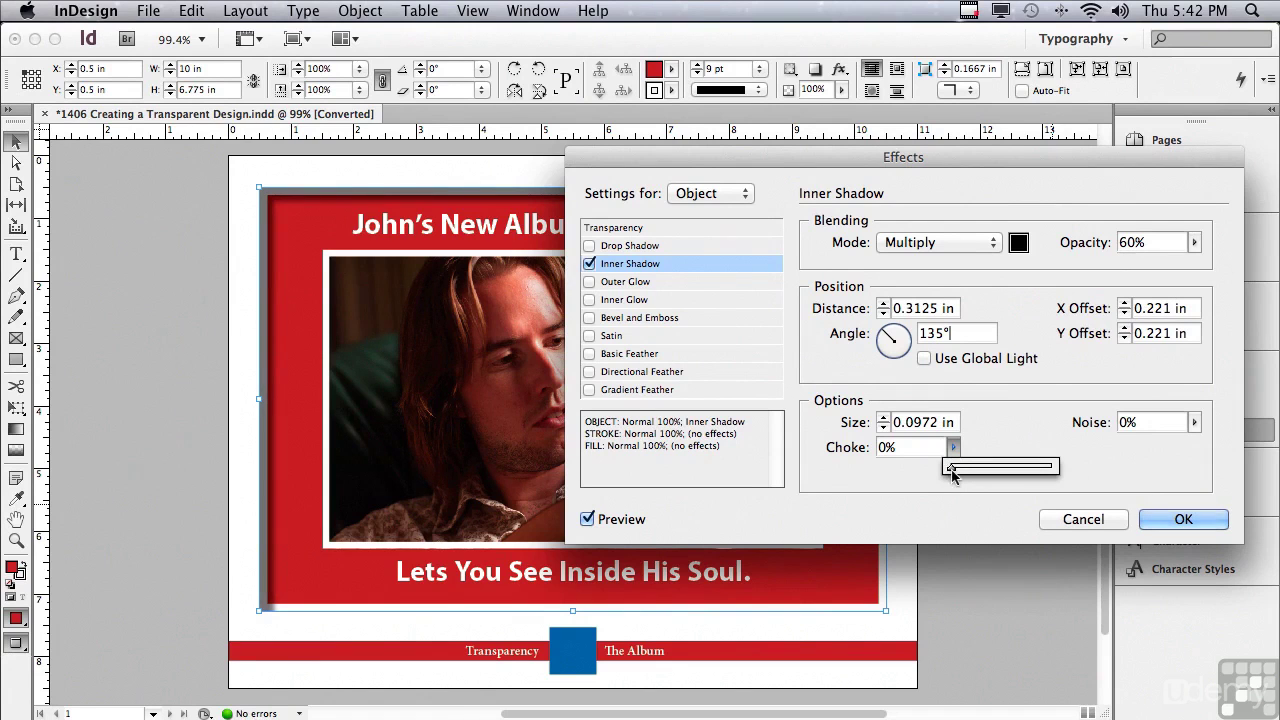
{"action": "left_click_drag", "start_coordinate": [951, 473], "coordinate": [977, 472]}
{"action": "left_click", "coordinate": [882, 418]}
{"action": "left_click", "coordinate": [882, 418]}
{"action": "left_click", "coordinate": [882, 418]}
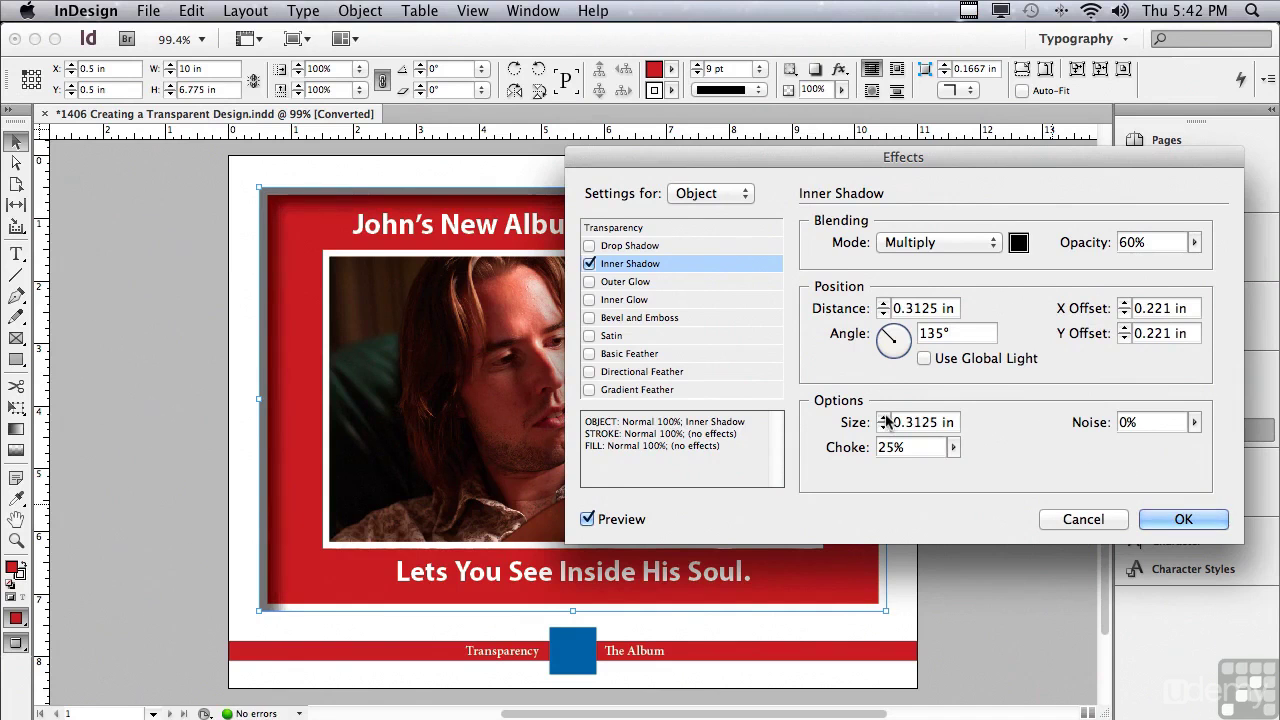
{"action": "left_click", "coordinate": [1195, 422]}
{"action": "left_click_drag", "start_coordinate": [1173, 447], "coordinate": [1180, 450]}
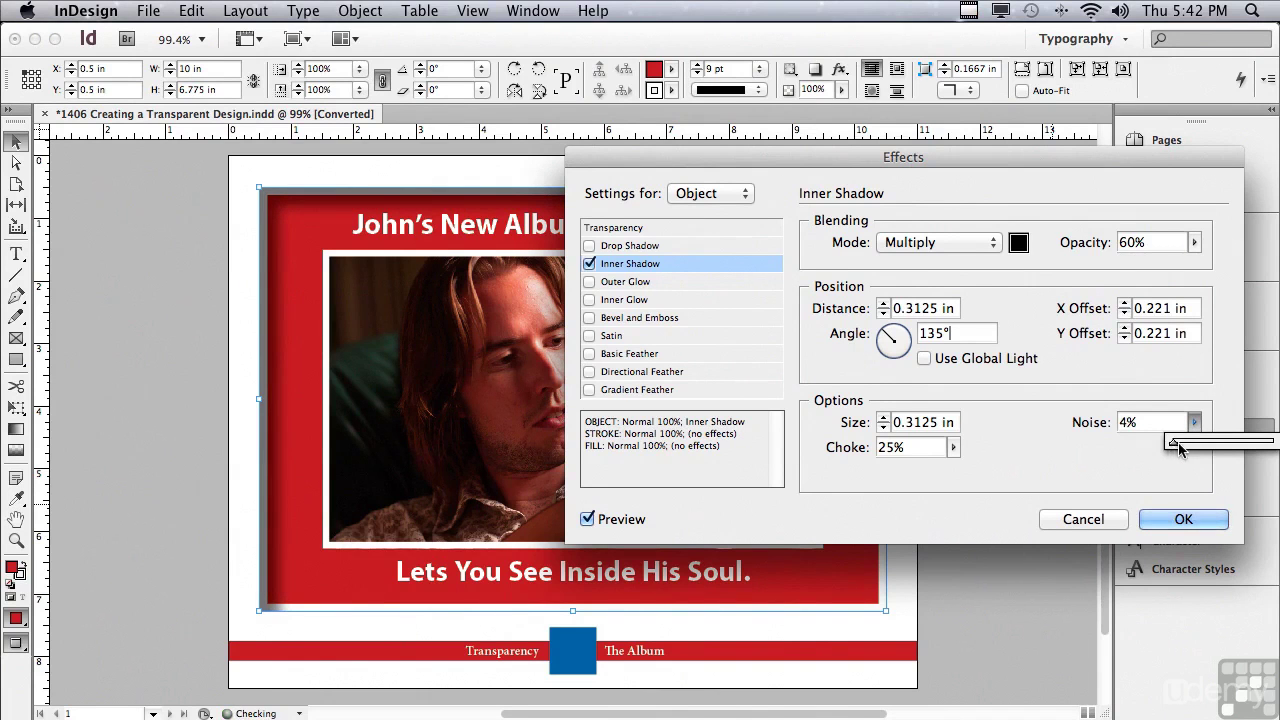
{"action": "left_click", "coordinate": [1183, 520]}
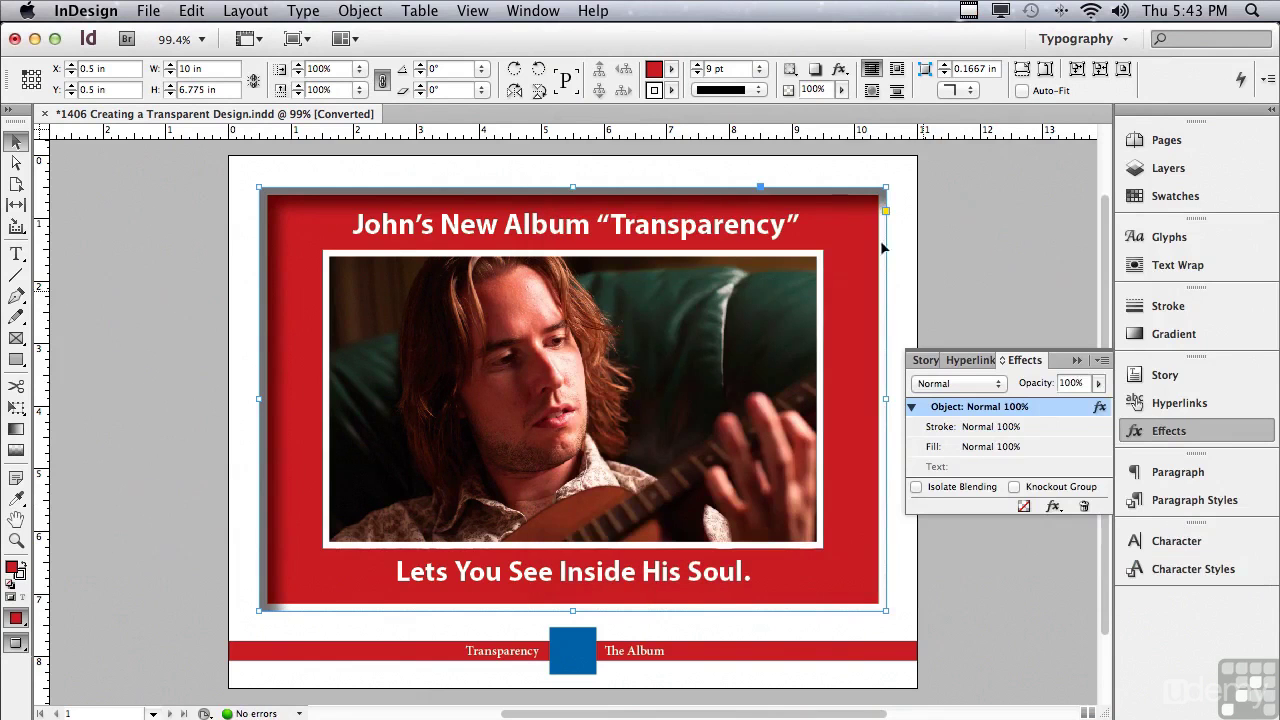
{"action": "left_click", "coordinate": [821, 176]}
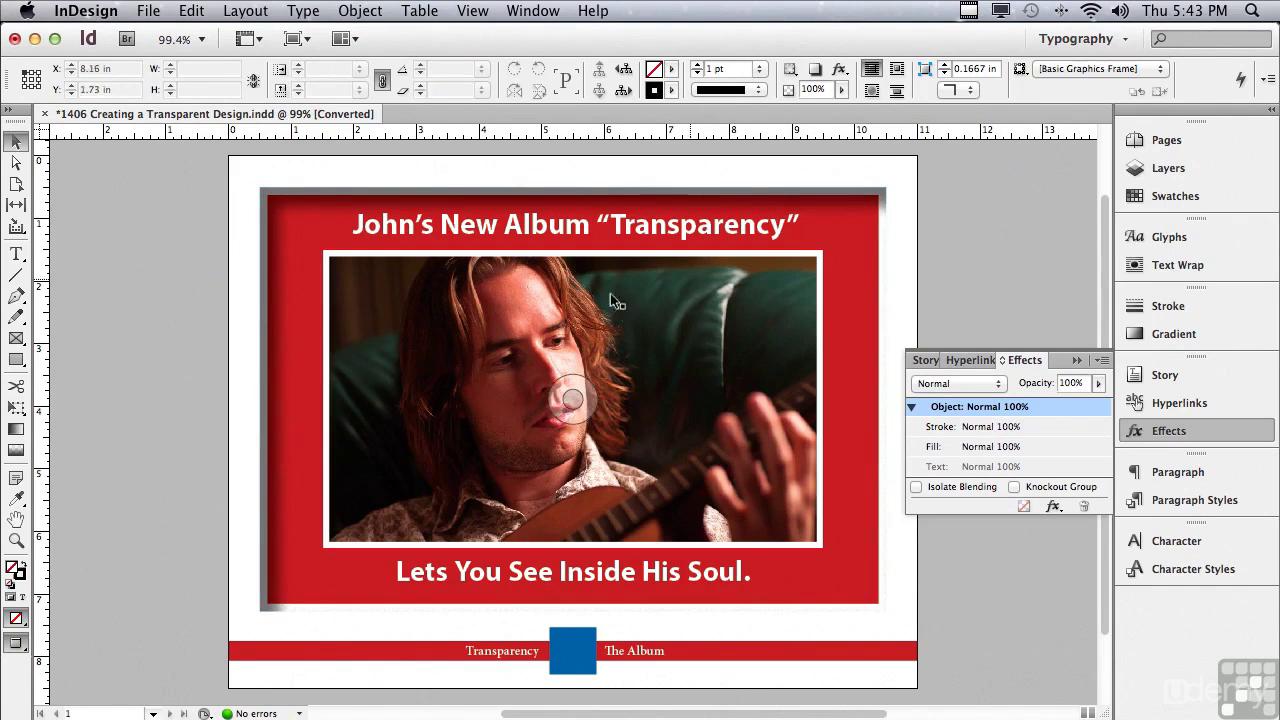
Copy the red frame's inner shadow effect onto the photo frame and deselect everything.
{"action": "left_click", "coordinate": [317, 380]}
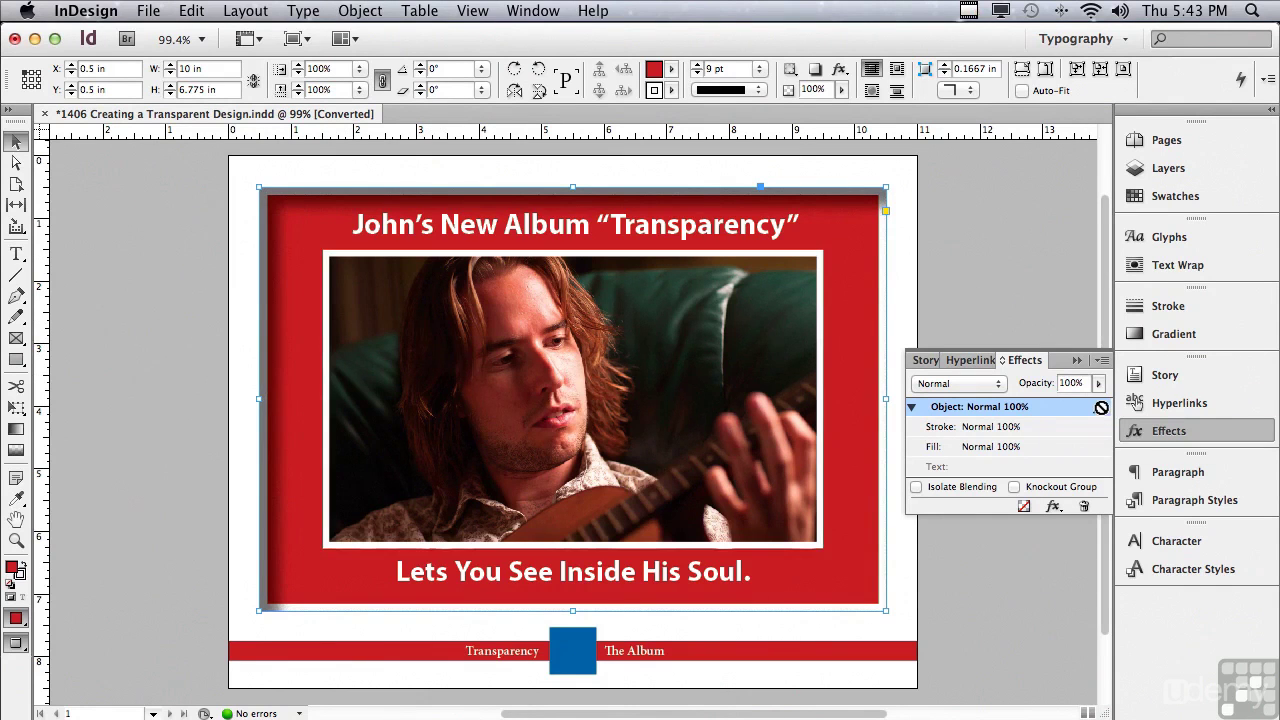
{"action": "left_click_drag", "start_coordinate": [1101, 407], "coordinate": [333, 402]}
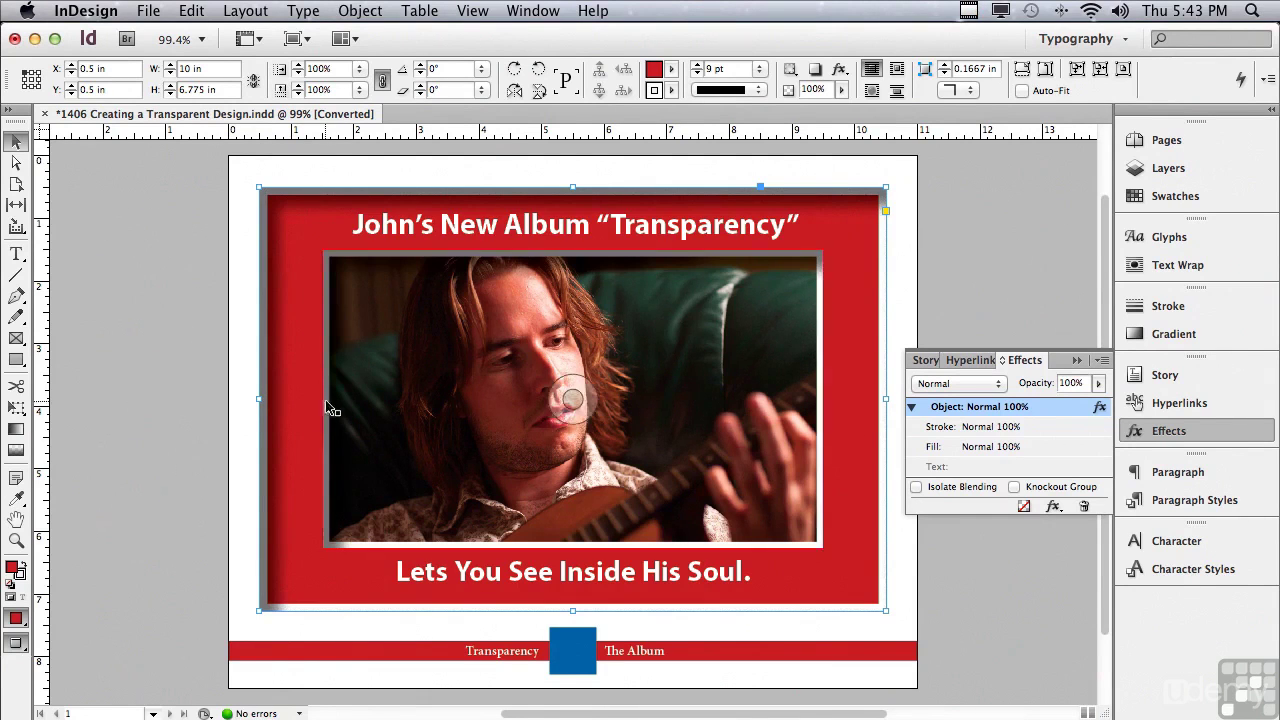
{"action": "left_click", "coordinate": [106, 382]}
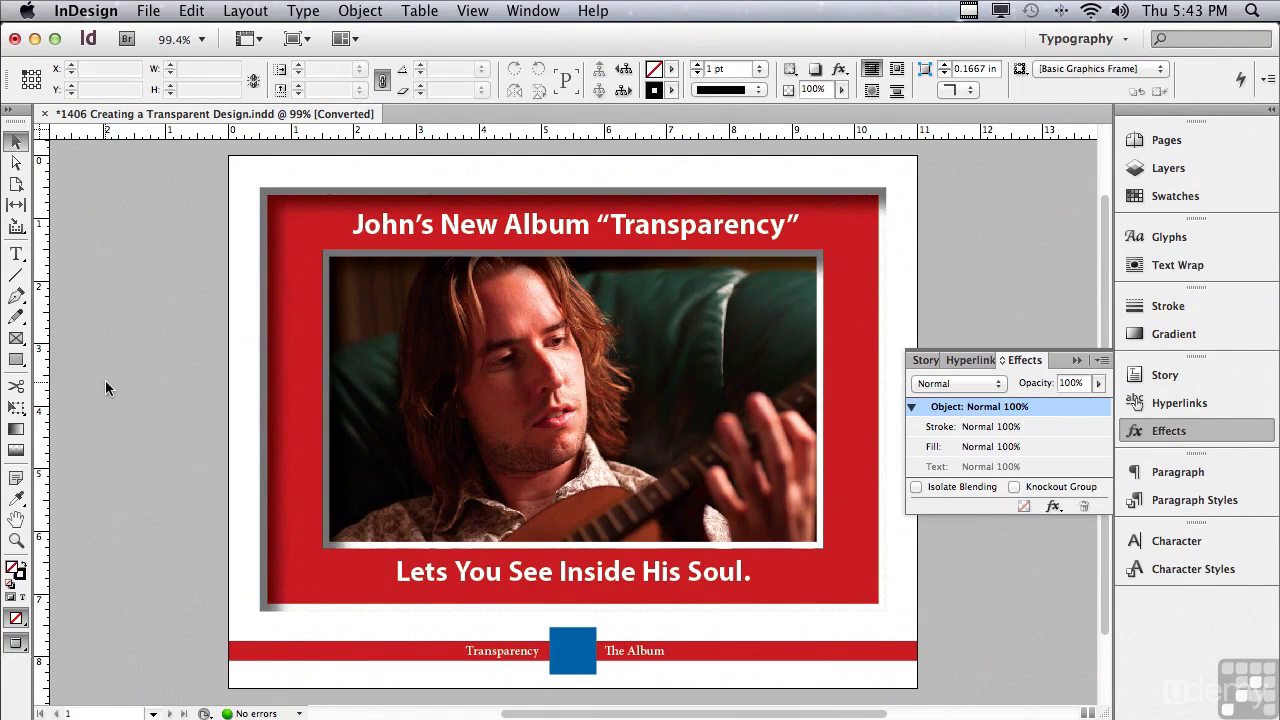
Apply a Drop Shadow to the "John's New Album" headline with a distance of 0.0625 in and a little noise.
{"action": "left_click", "coordinate": [373, 228]}
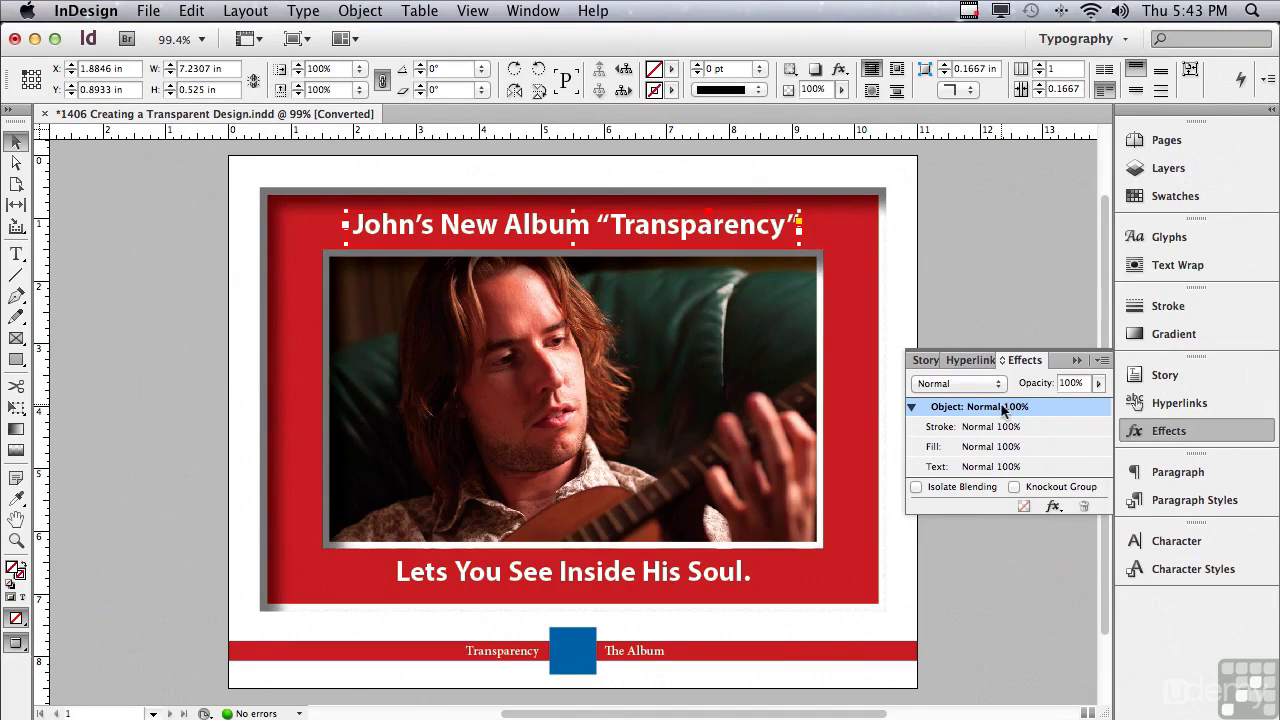
{"action": "left_click", "coordinate": [1054, 509]}
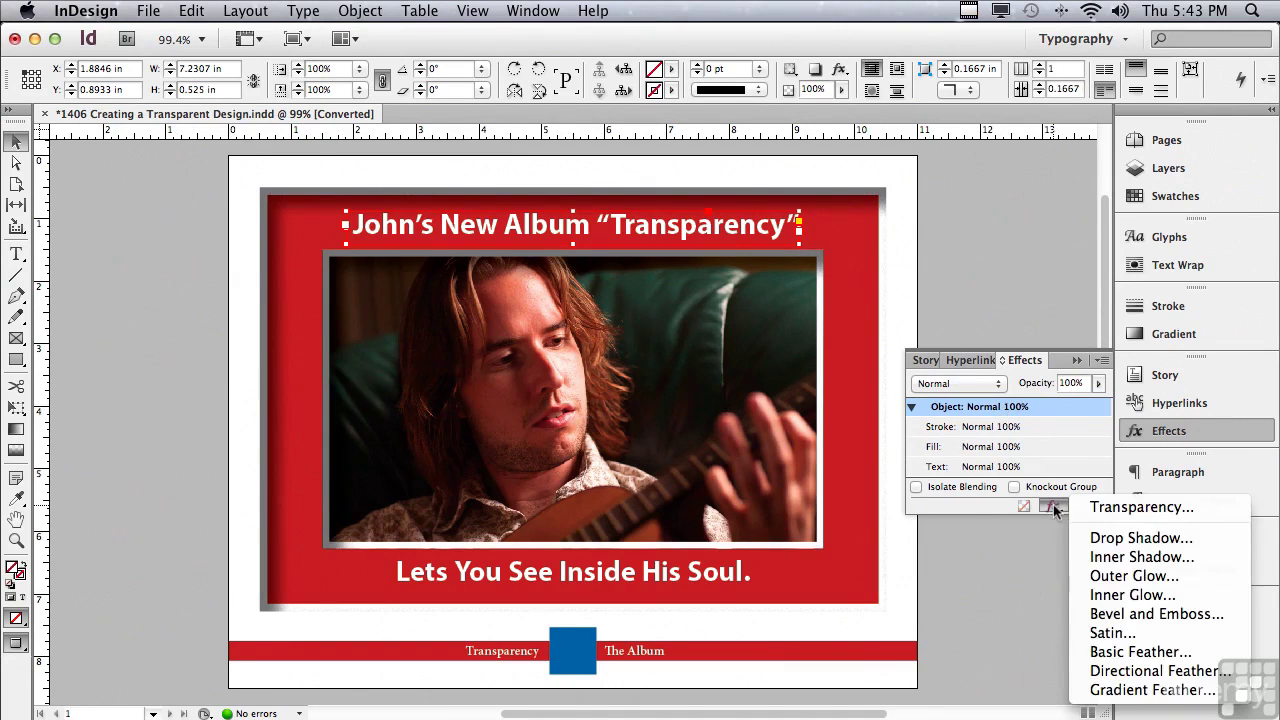
{"action": "left_click", "coordinate": [1112, 538]}
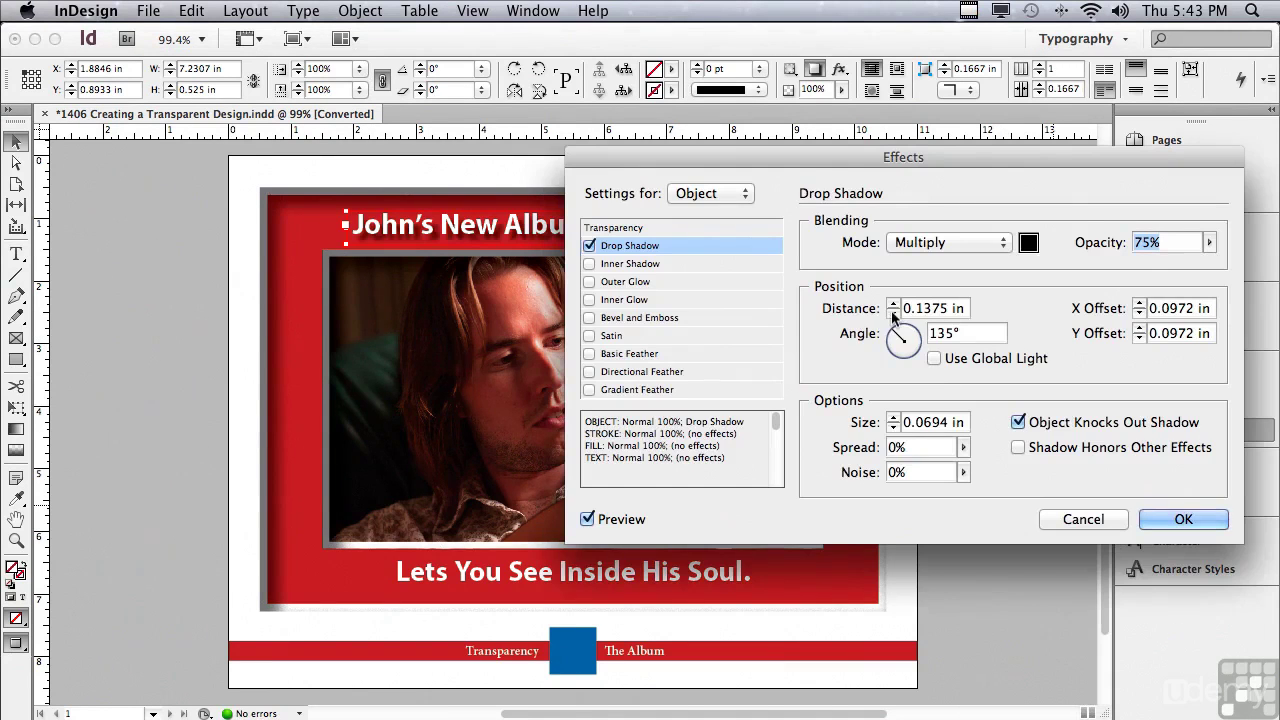
{"action": "left_click", "coordinate": [893, 314]}
{"action": "left_click", "coordinate": [893, 314]}
{"action": "left_click_drag", "start_coordinate": [733, 159], "coordinate": [704, 120]}
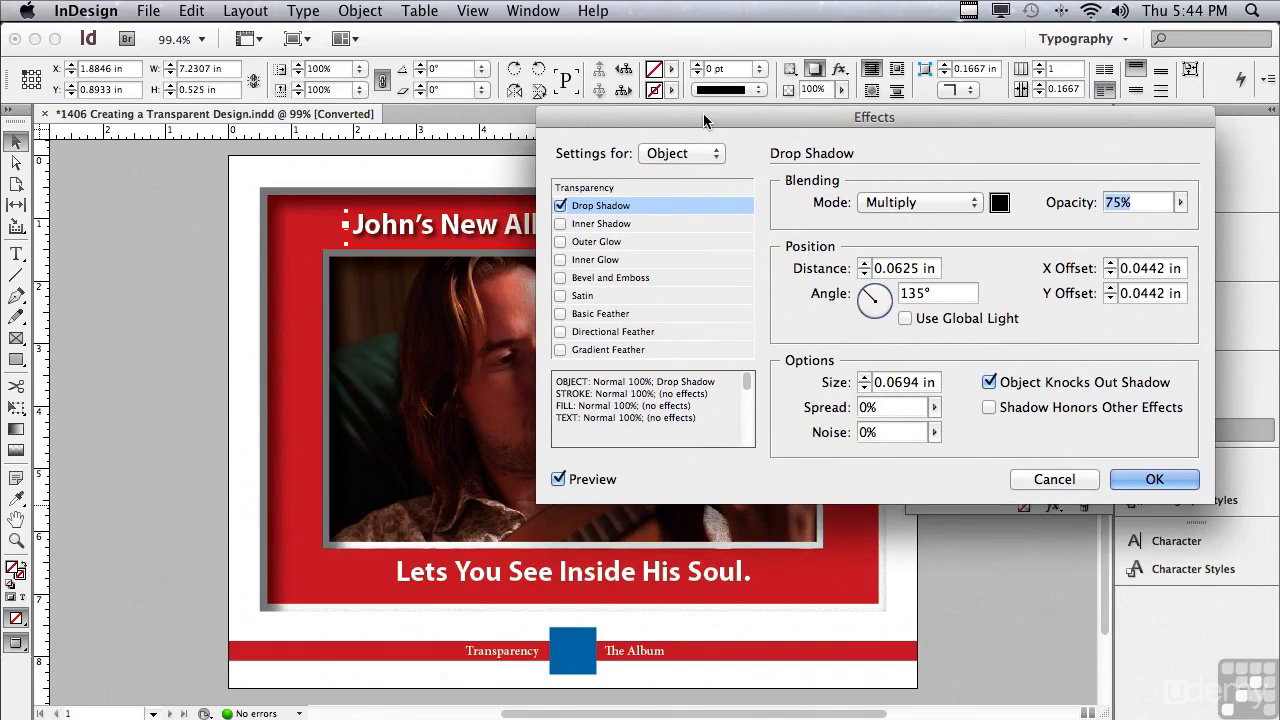
{"action": "left_click", "coordinate": [934, 432]}
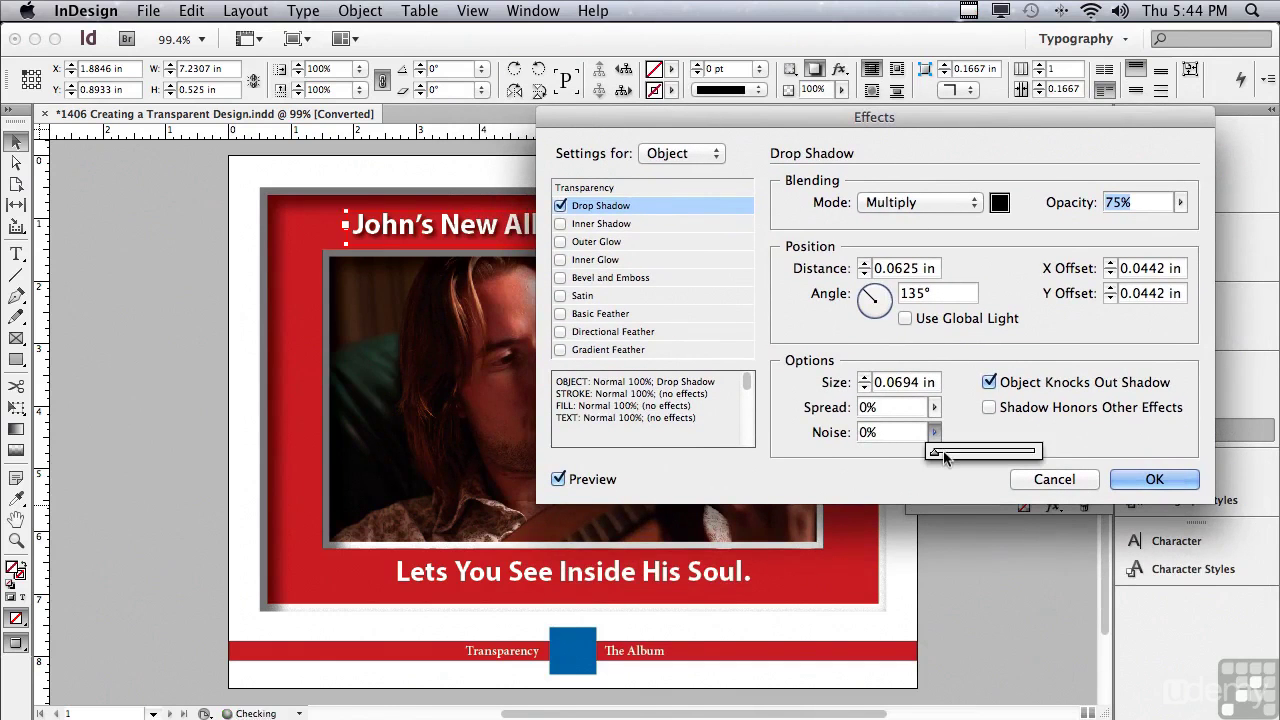
{"action": "left_click_drag", "start_coordinate": [942, 449], "coordinate": [940, 450]}
{"action": "left_click", "coordinate": [1151, 479]}
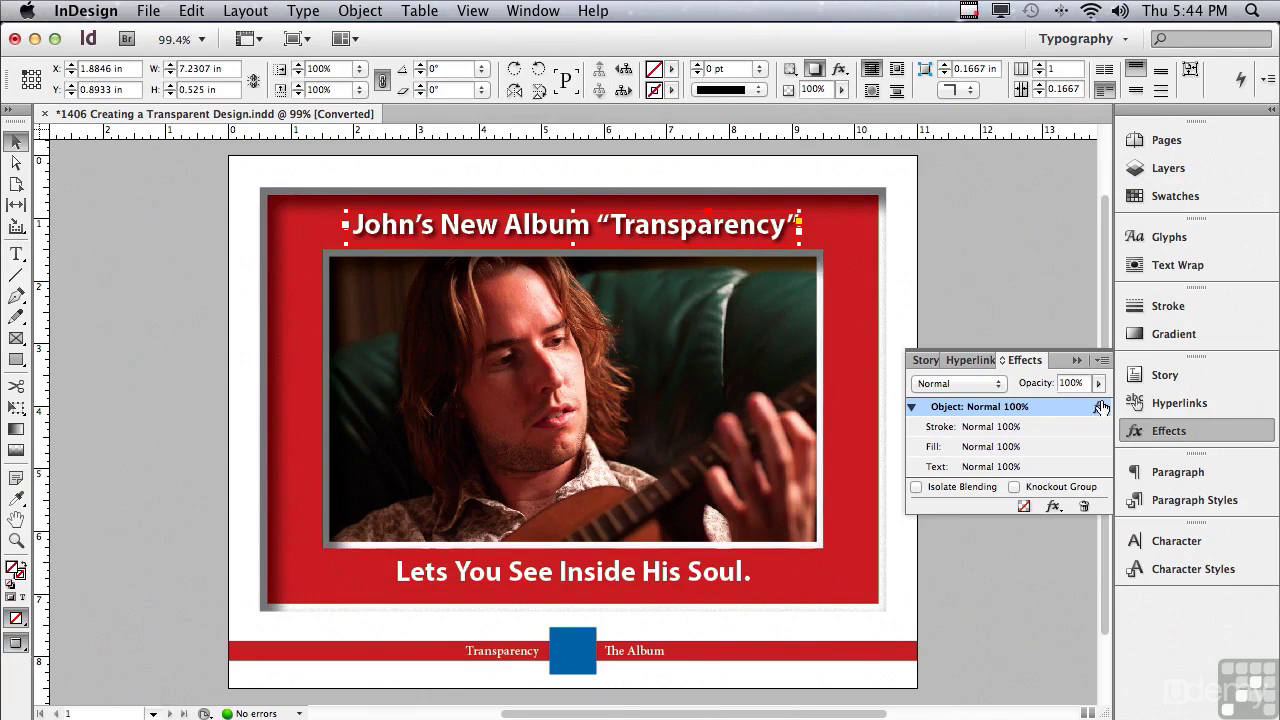
Copy the headline's drop shadow onto the "Lets You See Inside His Soul." text and the red footer bar.
{"action": "left_click_drag", "start_coordinate": [1101, 402], "coordinate": [677, 574]}
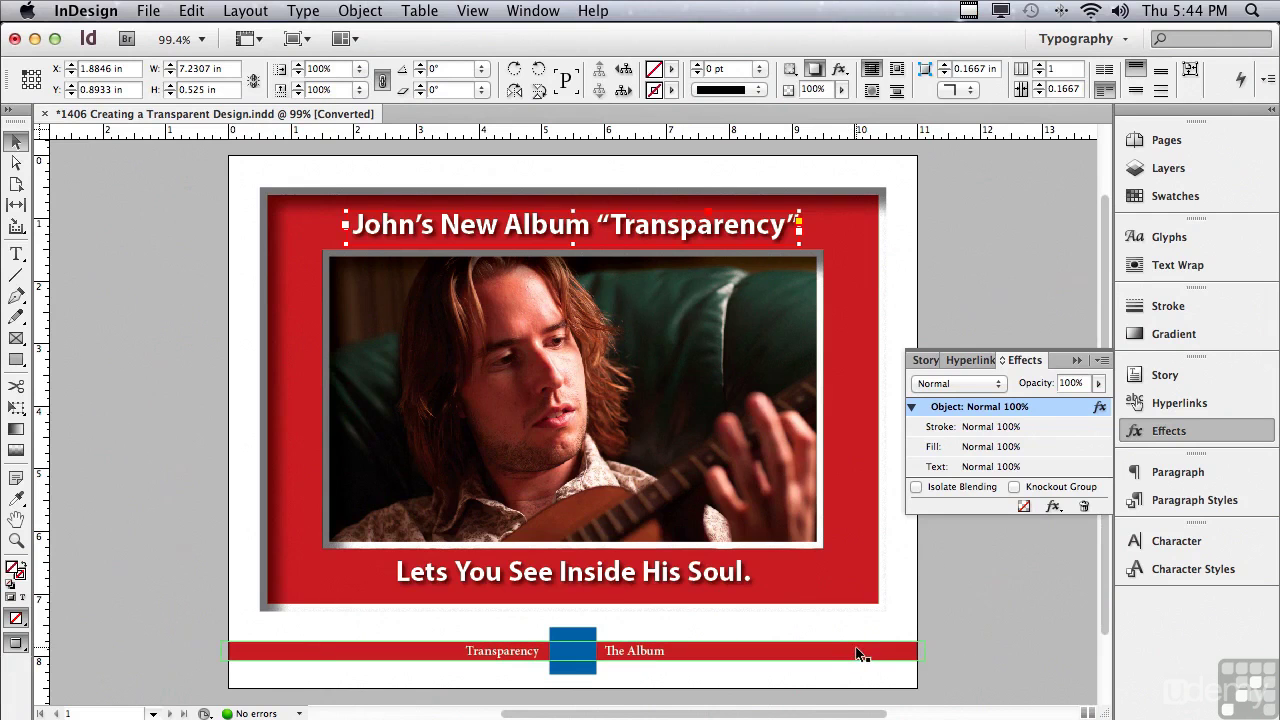
{"action": "left_click_drag", "start_coordinate": [1098, 416], "coordinate": [889, 651]}
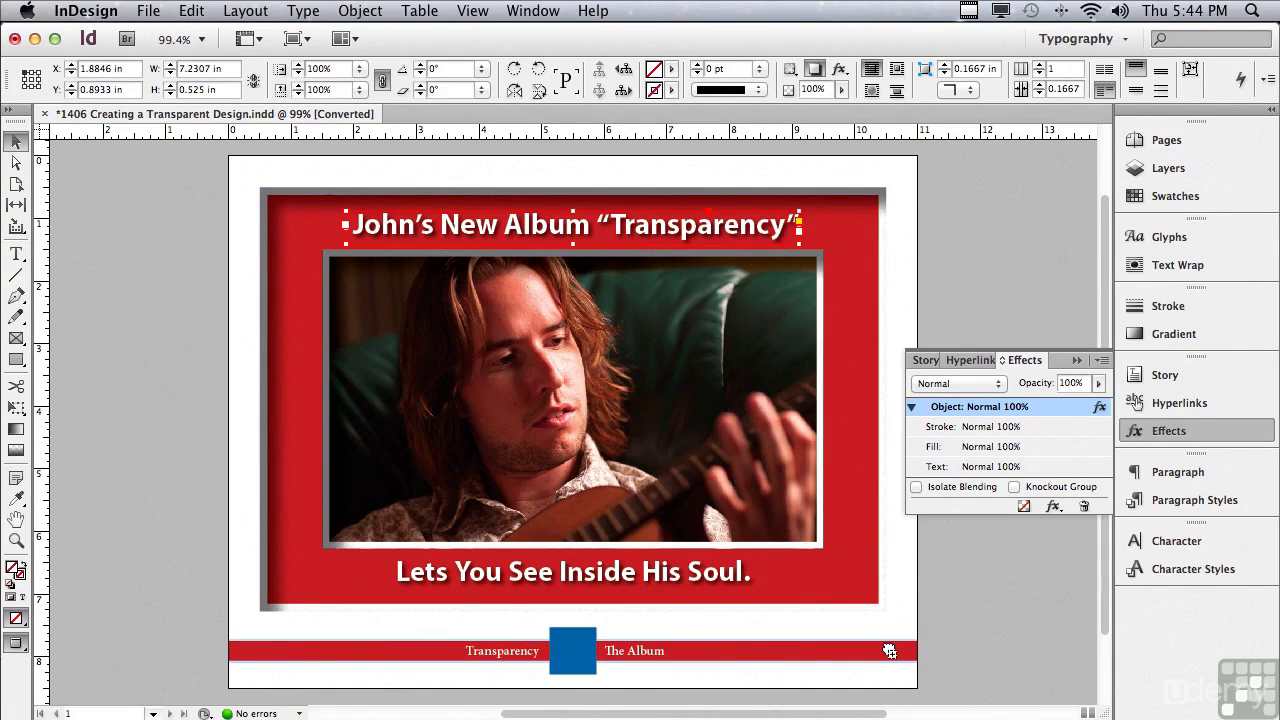
{"action": "left_click_drag", "start_coordinate": [889, 651], "coordinate": [889, 651]}
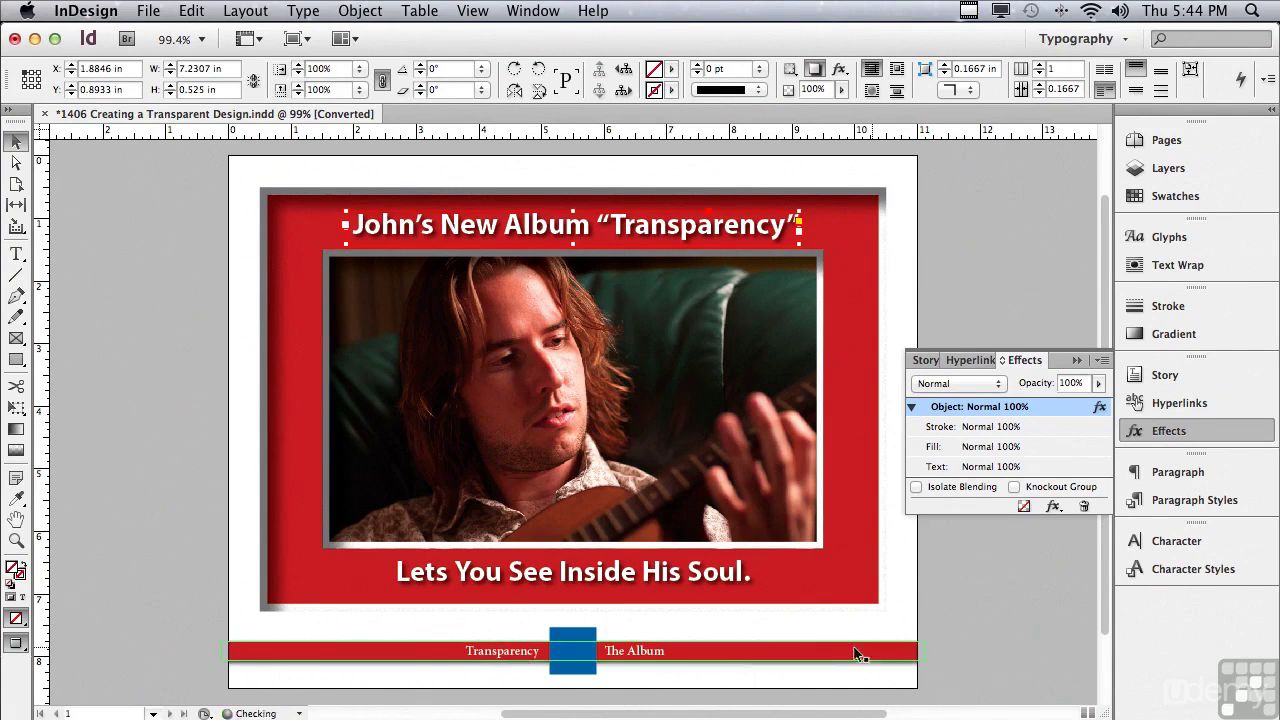
Set the blue footer square's blending mode to Multiply and its opacity to 80%, then deselect it.
{"action": "left_click", "coordinate": [628, 653]}
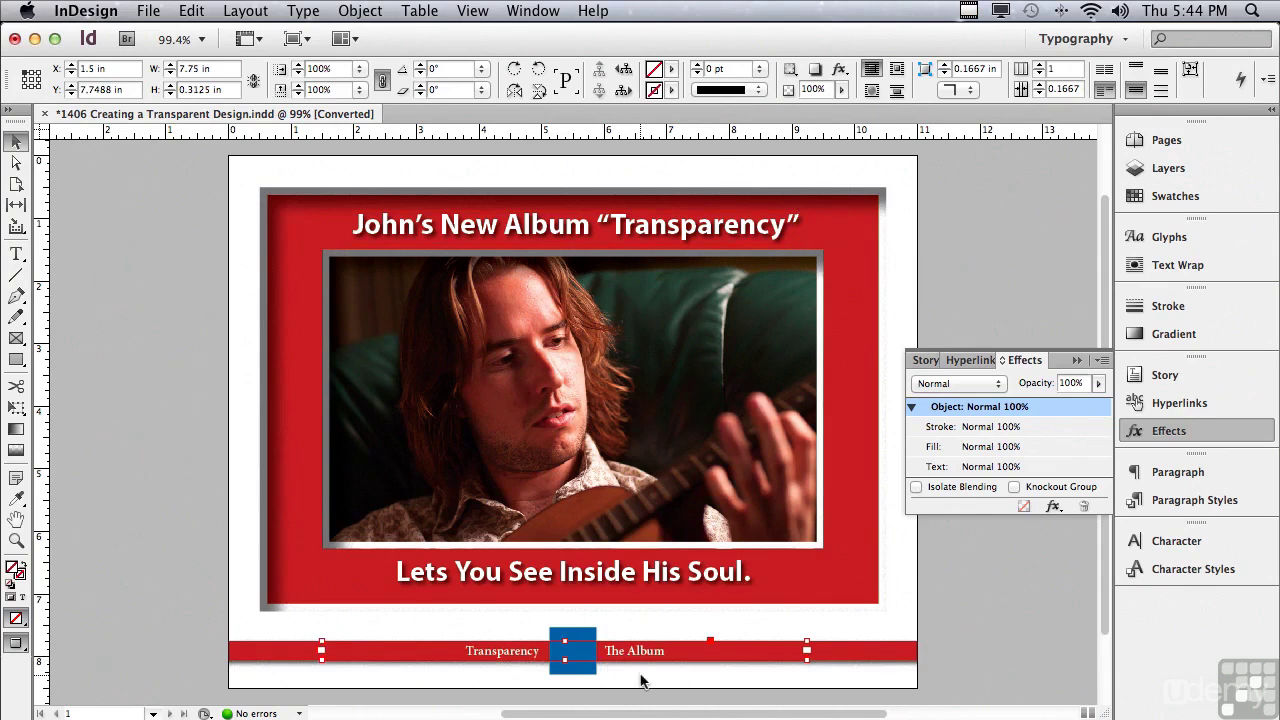
{"action": "left_click", "coordinate": [575, 640]}
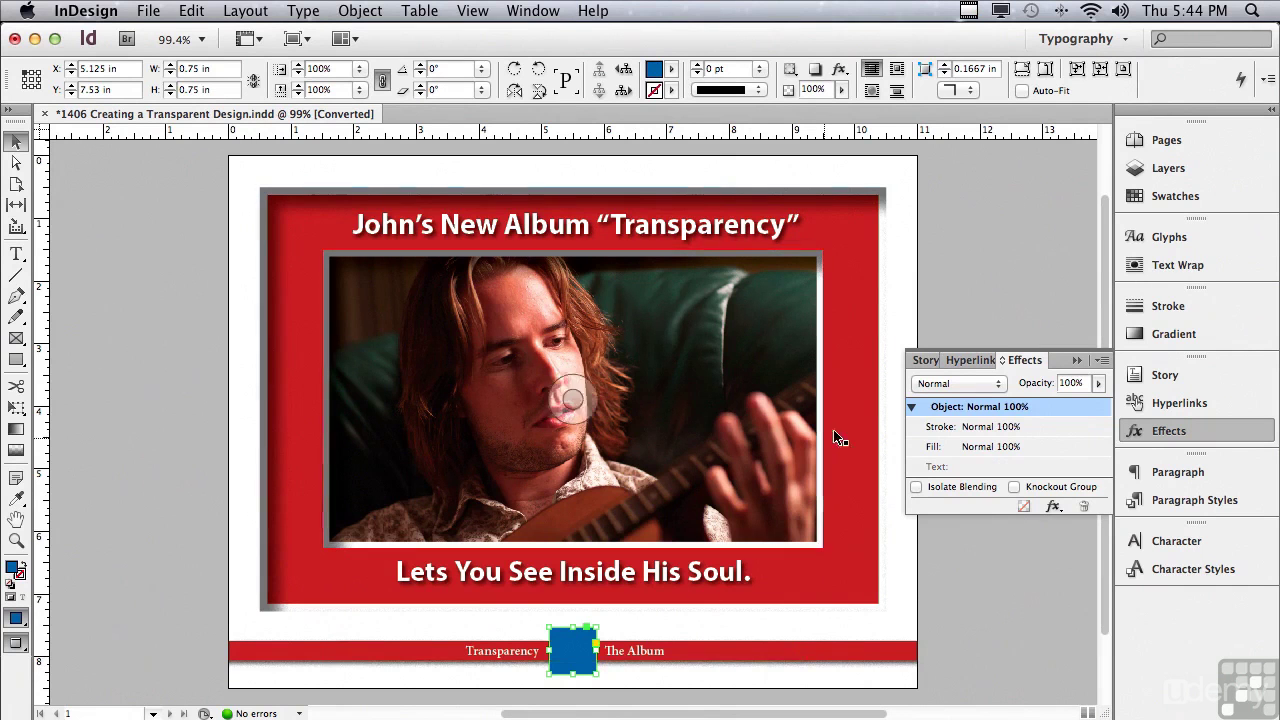
{"action": "left_click", "coordinate": [949, 383]}
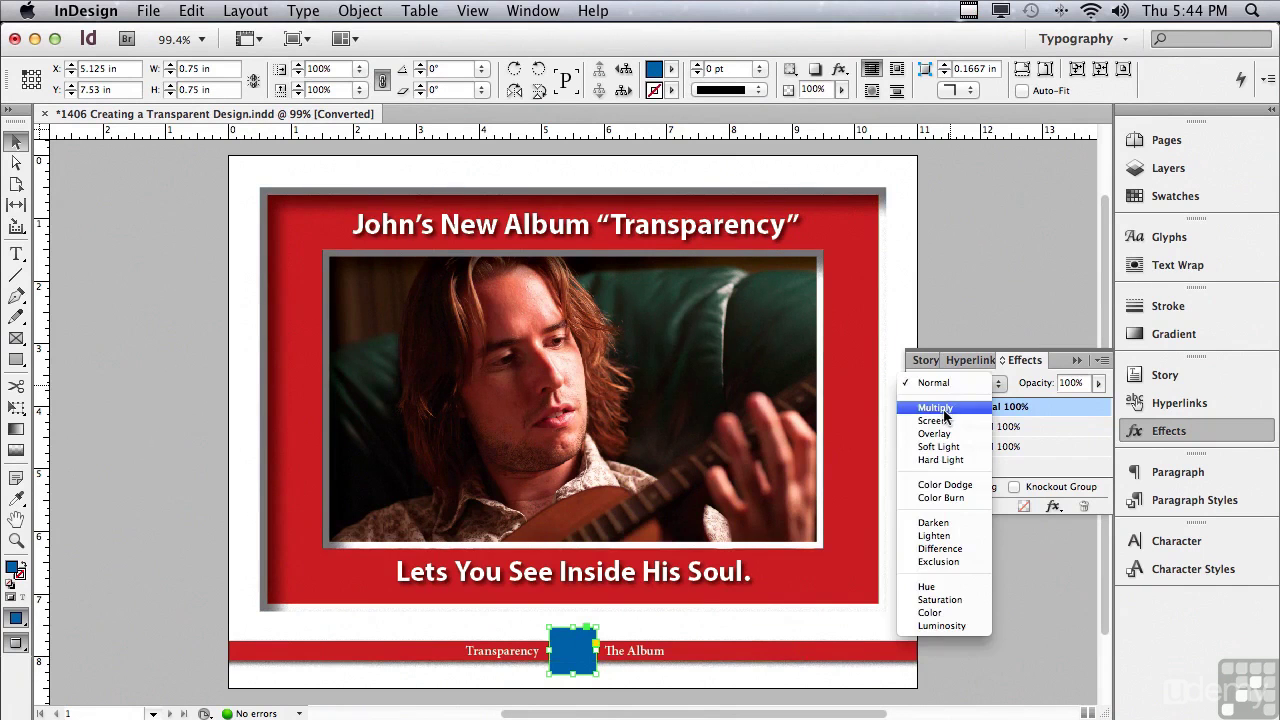
{"action": "left_click", "coordinate": [940, 407]}
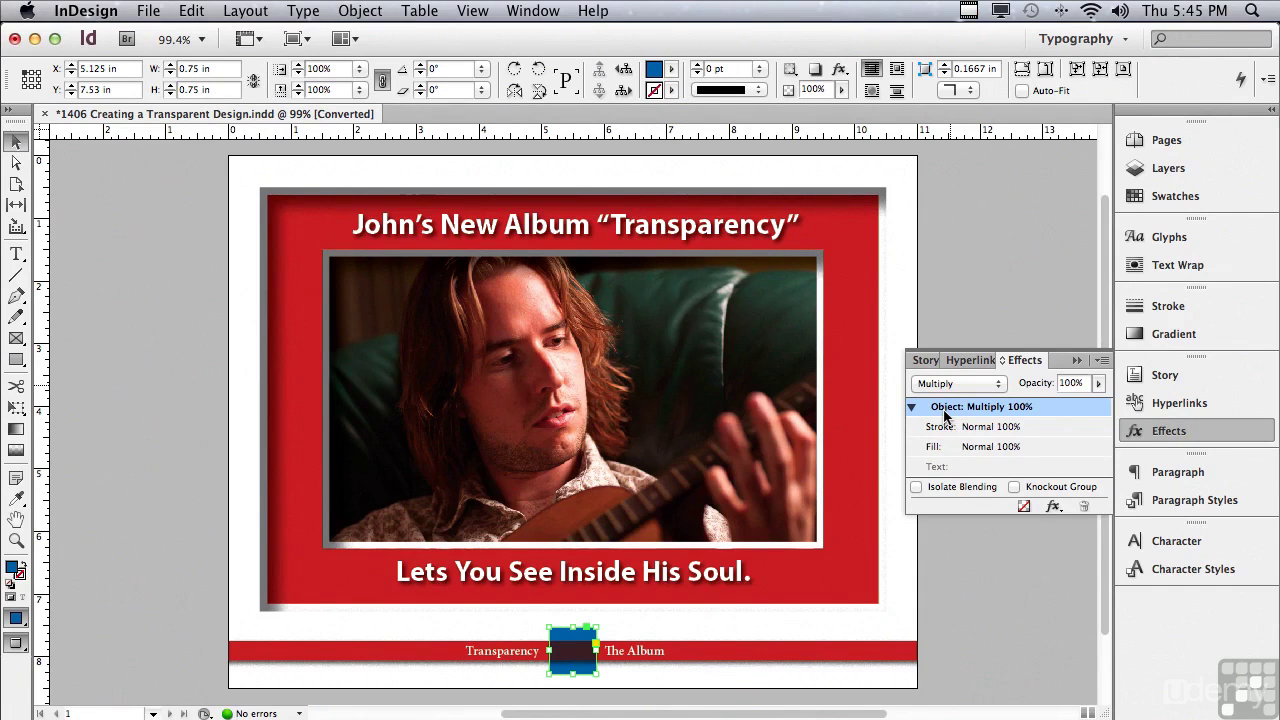
{"action": "left_click", "coordinate": [1098, 383]}
{"action": "mouse_move", "coordinate": [1089, 404]}
{"action": "left_mouse_down"}
{"action": "mouse_move", "coordinate": [1068, 405]}
{"action": "mouse_move", "coordinate": [1081, 405]}
{"action": "left_mouse_up"}
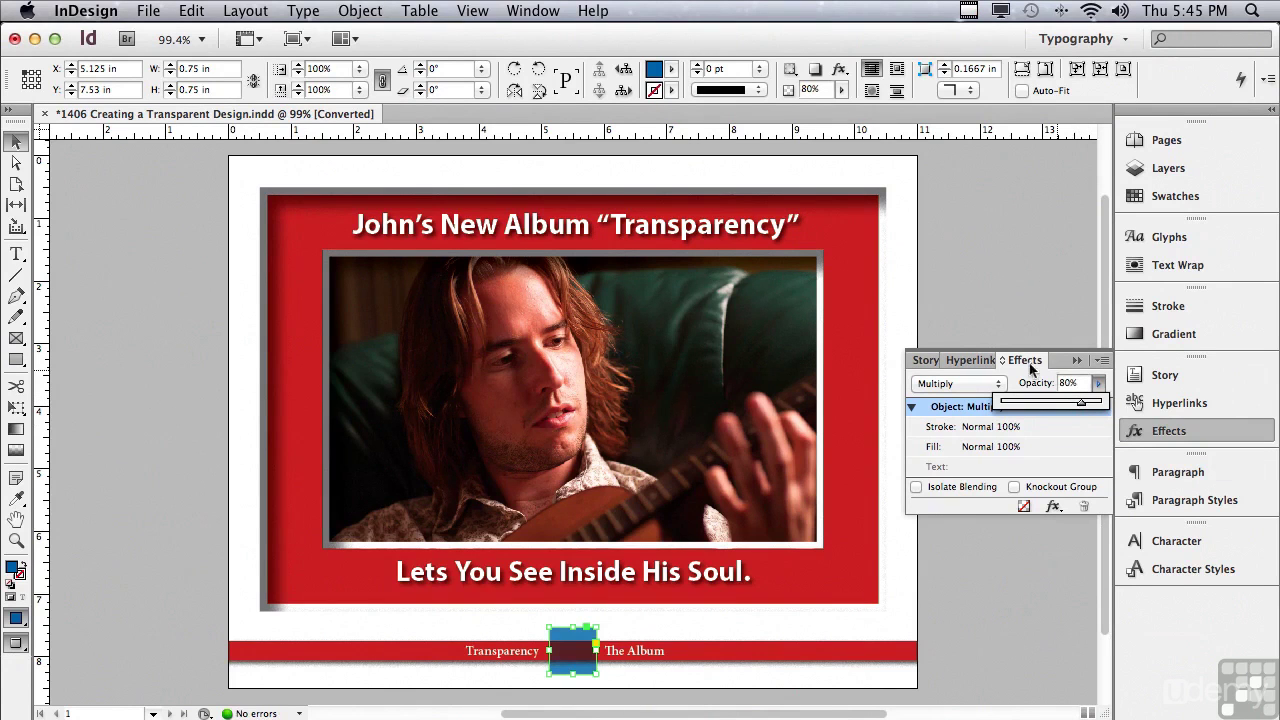
{"action": "left_click", "coordinate": [942, 291]}
{"action": "left_click", "coordinate": [942, 291]}
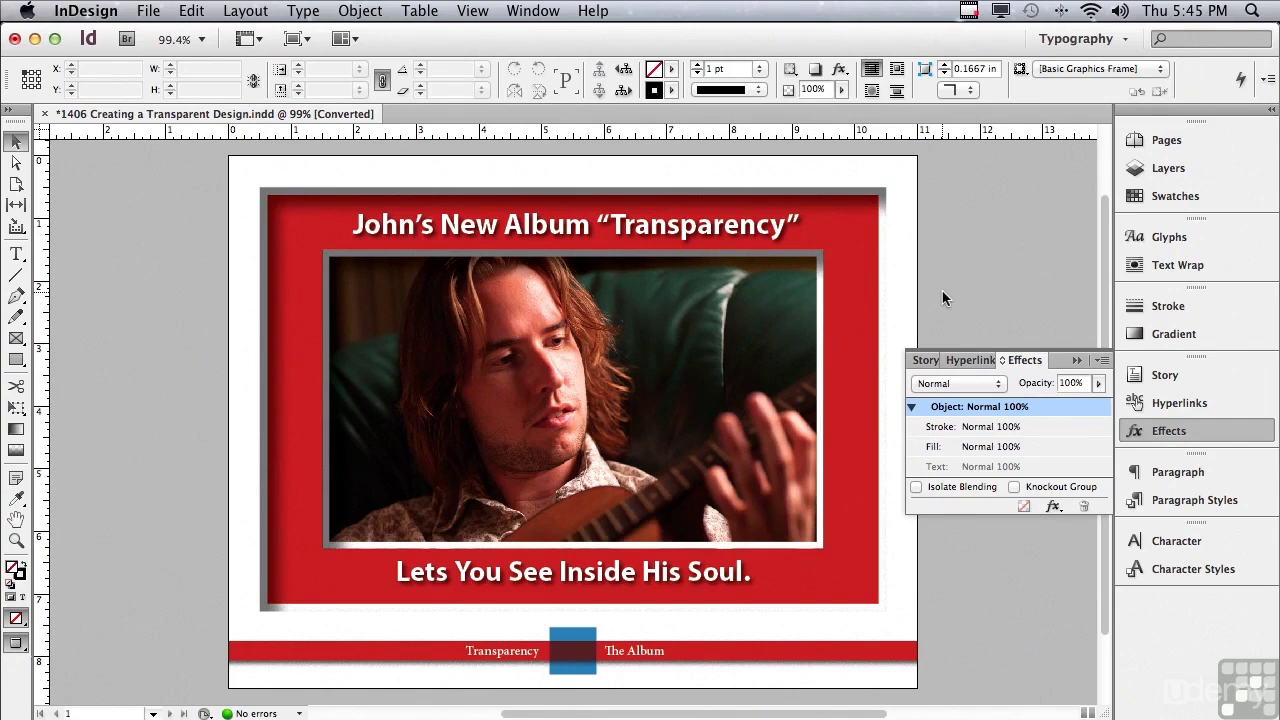
Select the "John's New Album" headline text frame above the photo.
{"action": "left_click", "coordinate": [521, 238]}
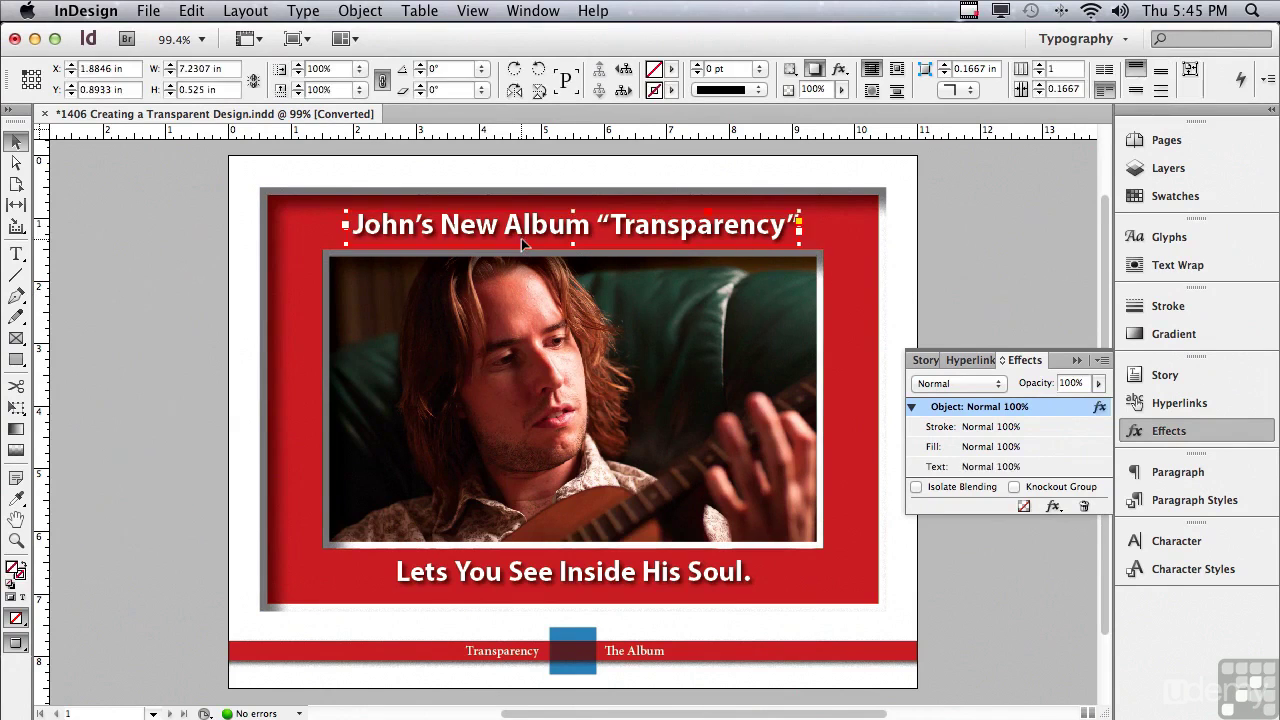